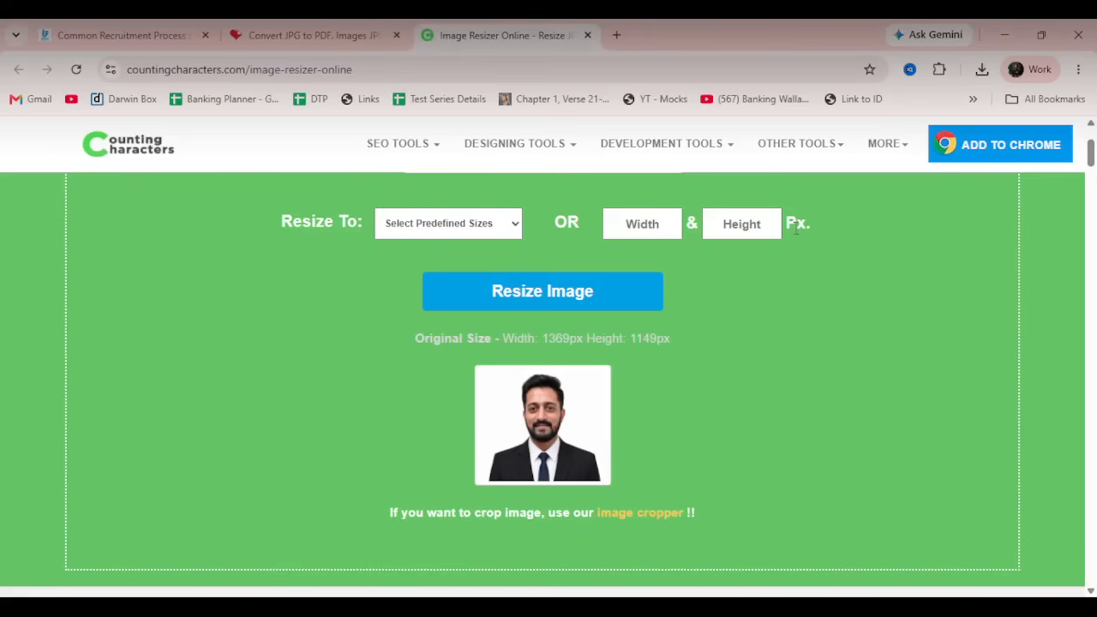
Resize the loaded photo to 200 px wide and 230 px high, and download the result.
{"action": "left_click", "coordinate": [825, 236]}
{"action": "left_click", "coordinate": [644, 231]}
{"action": "type", "text": "200"}
{"action": "left_click", "coordinate": [742, 224]}
{"action": "type", "text": "230"}
{"action": "left_click", "coordinate": [514, 293]}
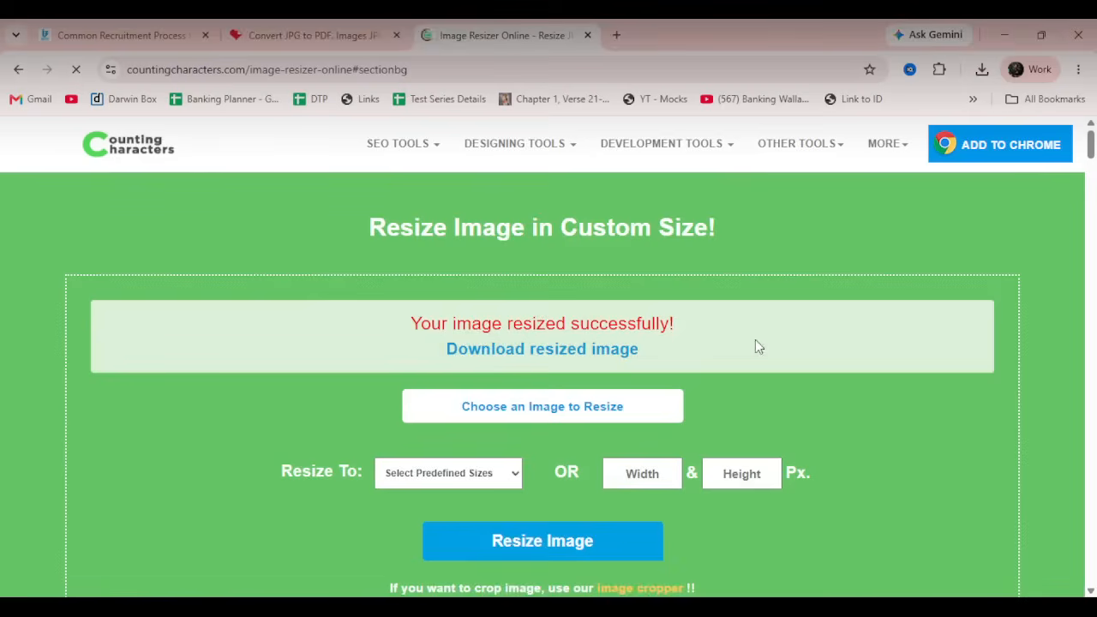
{"action": "left_click", "coordinate": [551, 351]}
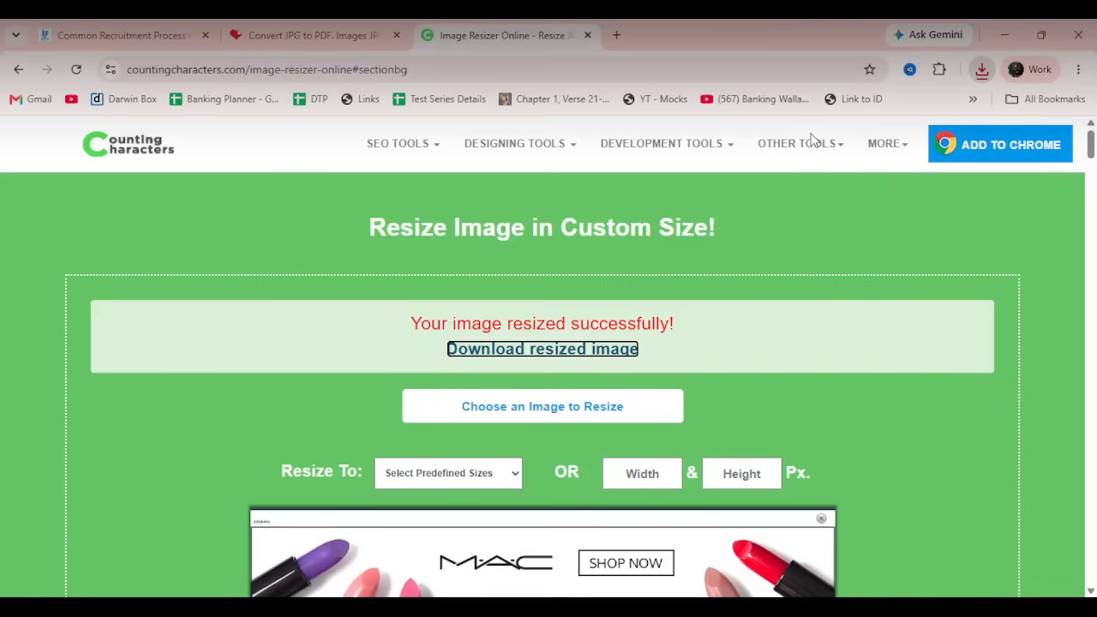
Choose an image, resize it to 400 px wide and 460 px high, and download the result.
{"action": "left_click", "coordinate": [597, 407]}
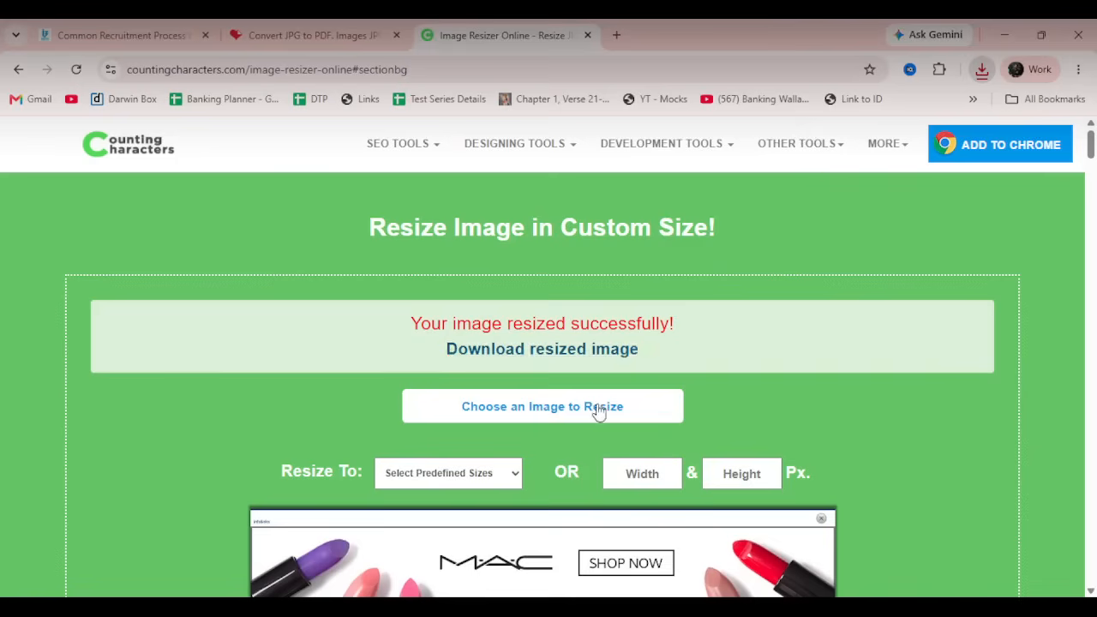
{"action": "double_click", "coordinate": [622, 166]}
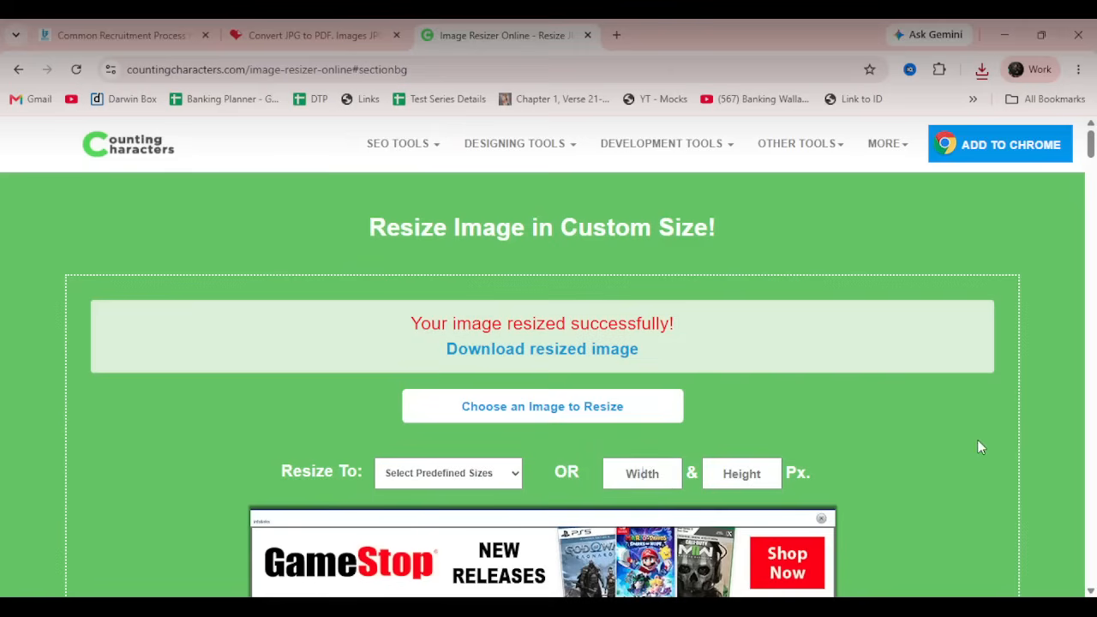
{"action": "type", "text": "400"}
{"action": "left_click", "coordinate": [729, 478]}
{"action": "type", "text": "460"}
{"action": "scroll", "coordinate": [590, 357], "scroll_direction": "down", "scroll_amount": 2}
{"action": "left_click", "coordinate": [585, 382]}
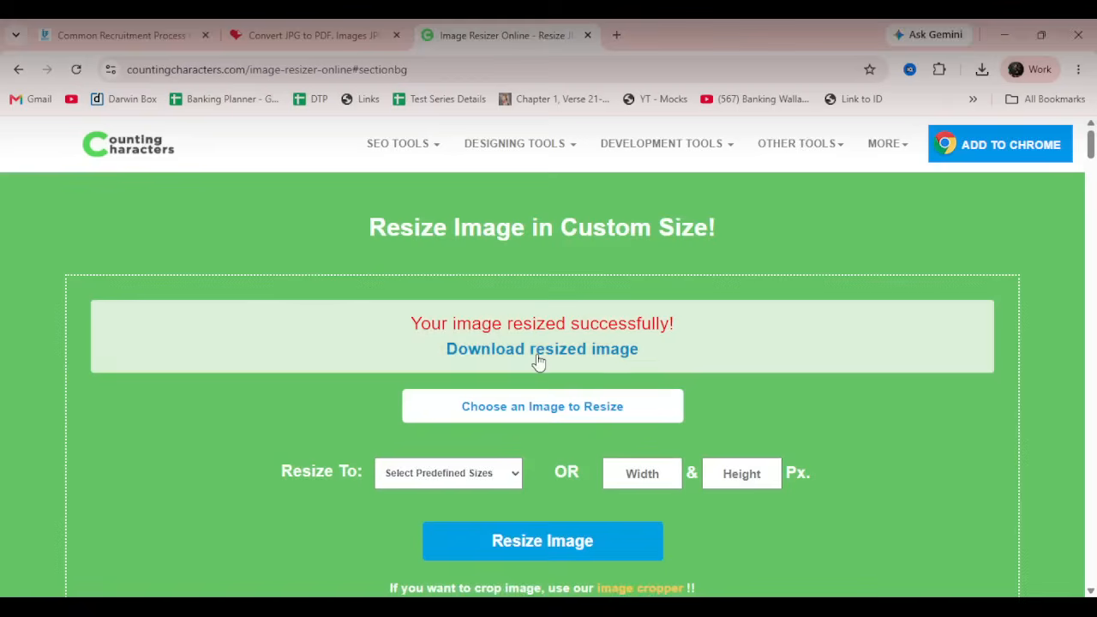
{"action": "left_click", "coordinate": [539, 361]}
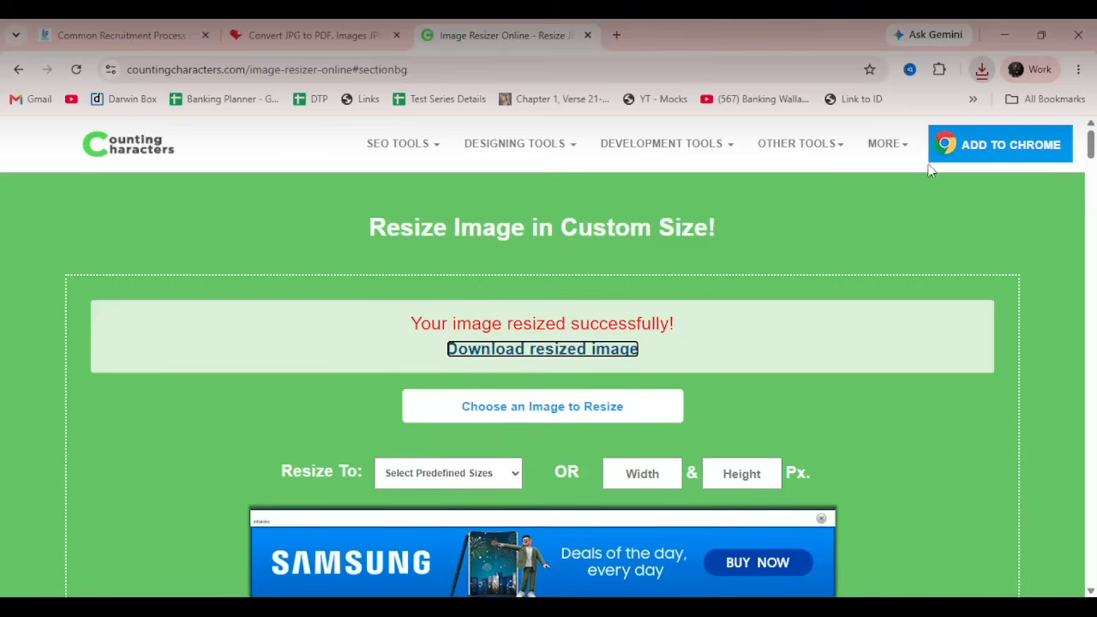
Choose an image, resize it to 600 px wide and 690 px high, and download the result.
{"action": "left_click", "coordinate": [609, 410]}
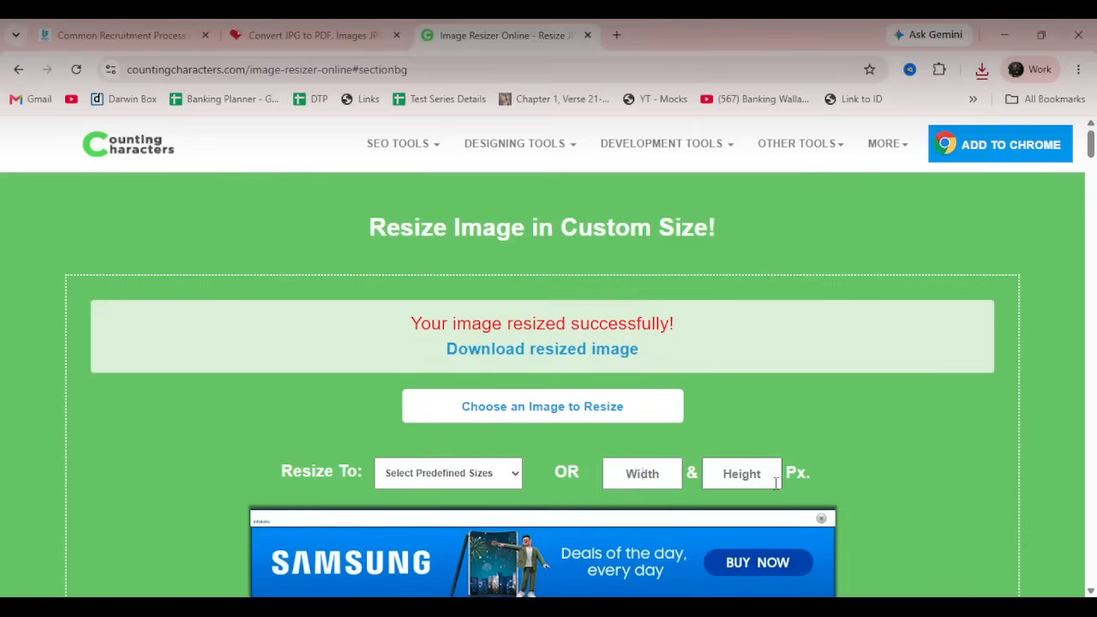
{"action": "type", "text": "600"}
{"action": "left_click", "coordinate": [742, 471]}
{"action": "type", "text": "690"}
{"action": "left_click", "coordinate": [516, 404]}
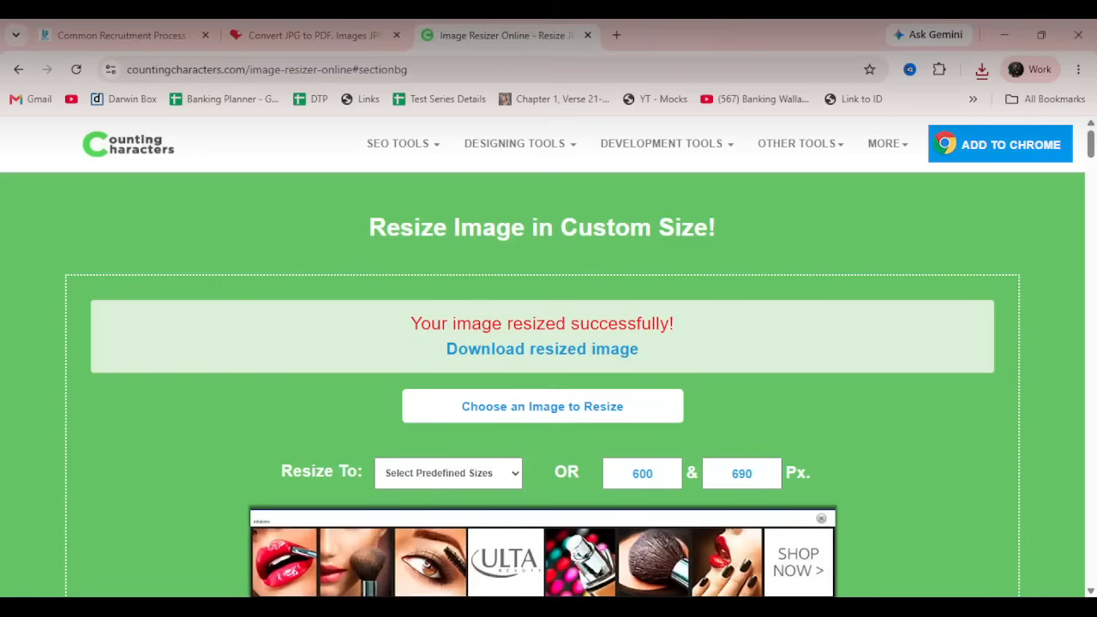
{"action": "scroll", "coordinate": [600, 394], "scroll_direction": "down", "scroll_amount": 2}
{"action": "left_click", "coordinate": [615, 383]}
{"action": "left_click", "coordinate": [577, 359]}
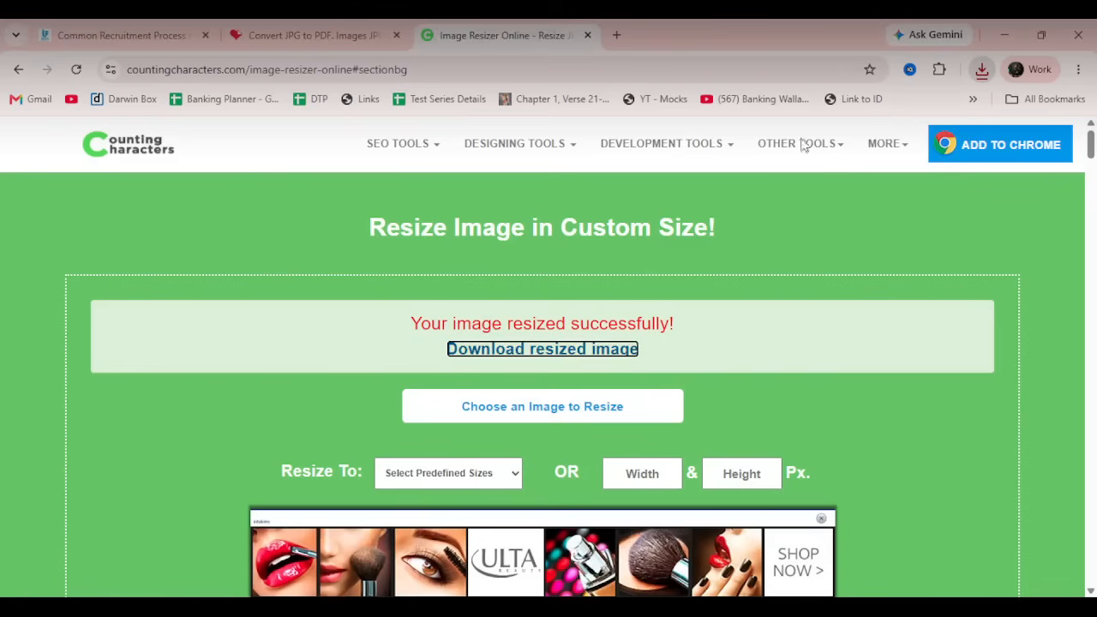
{"action": "left_click", "coordinate": [944, 108]}
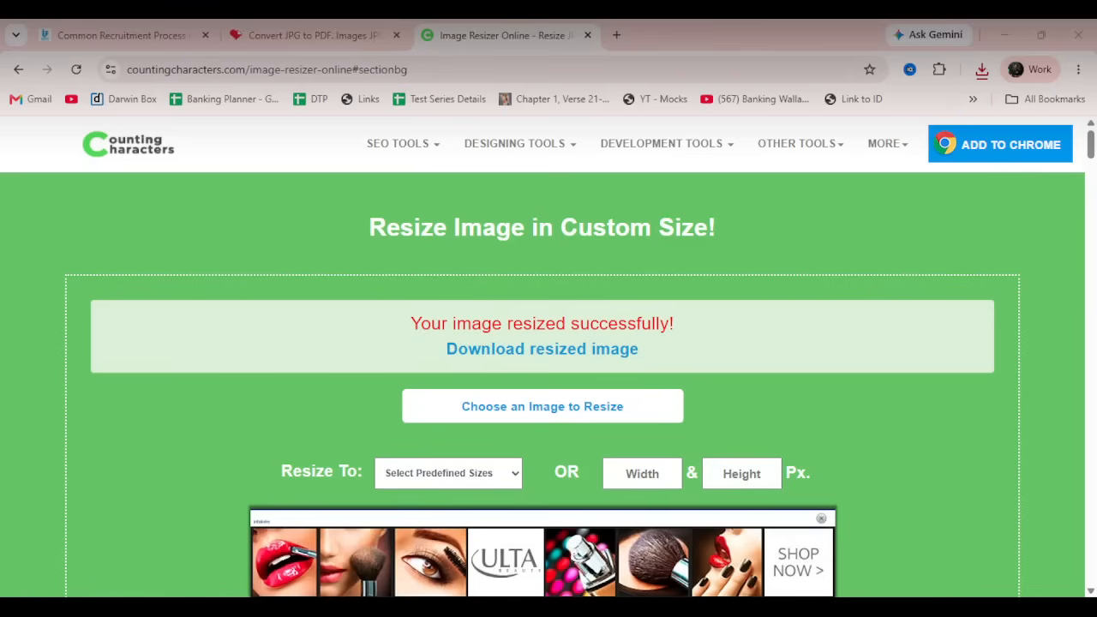
{"action": "left_click", "coordinate": [912, 281]}
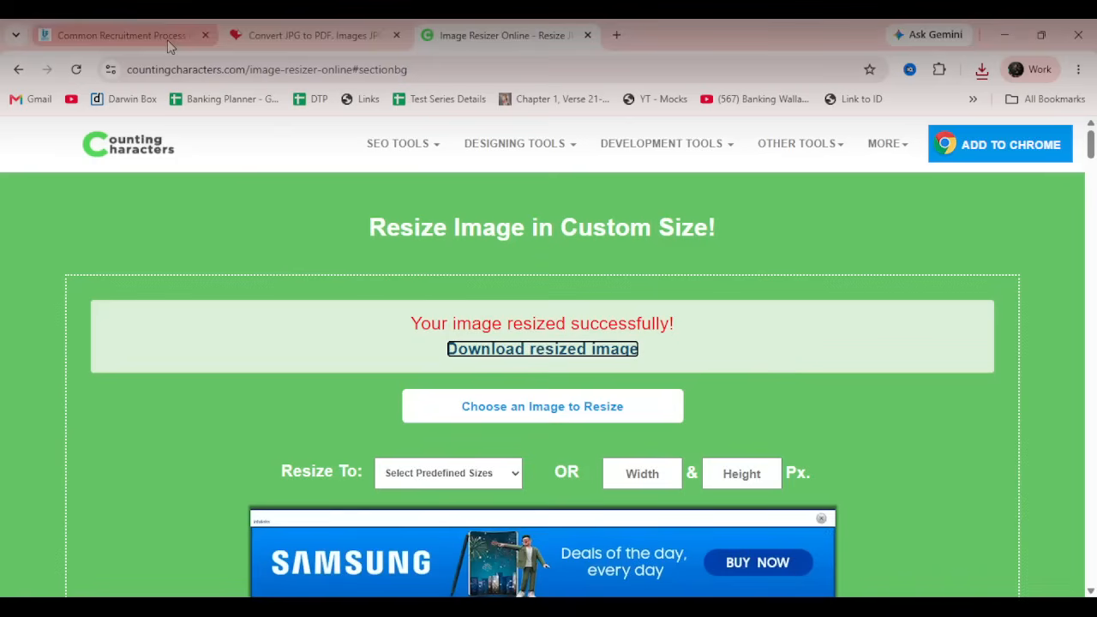
Close the advertisement and start a new registration on the IBPS CRP CSA-XVI recruitment page.
{"action": "left_click", "coordinate": [821, 522]}
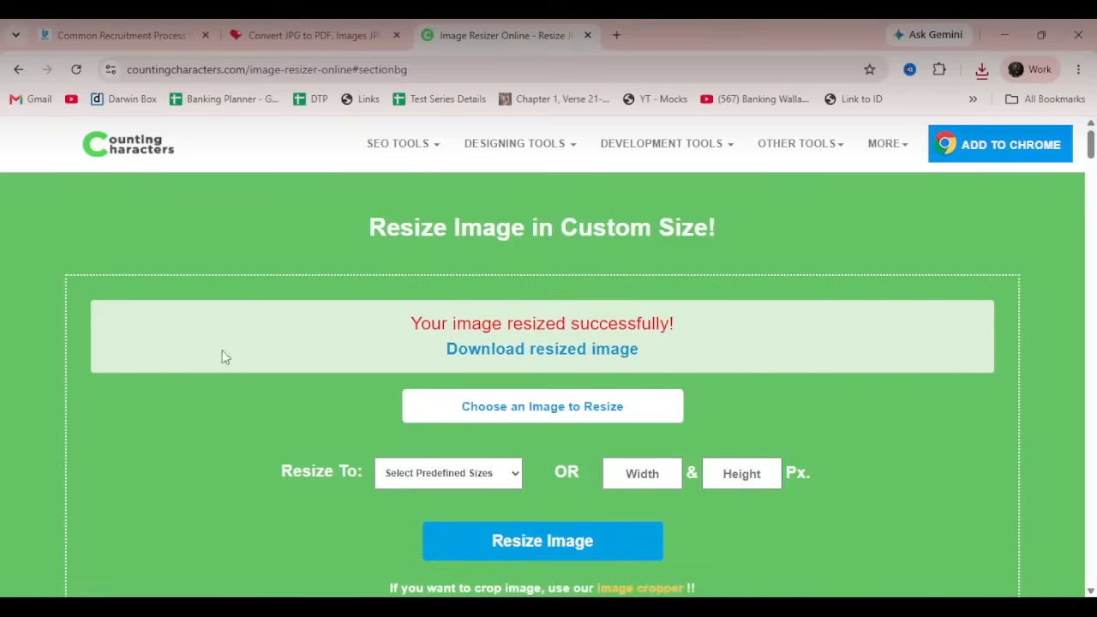
{"action": "left_click", "coordinate": [146, 35]}
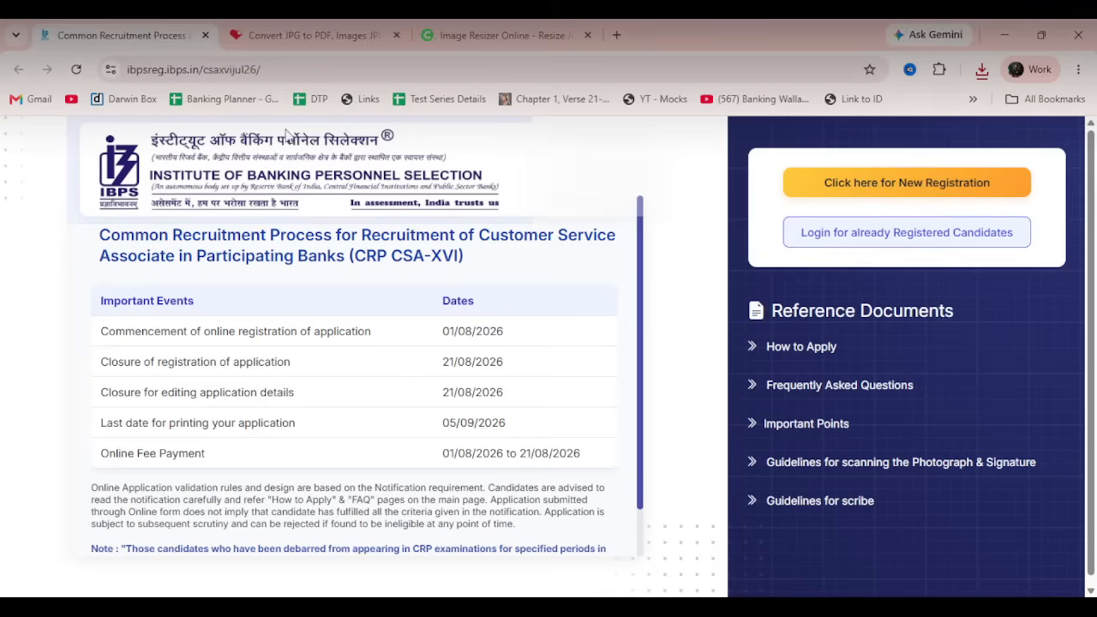
{"action": "left_click", "coordinate": [969, 220]}
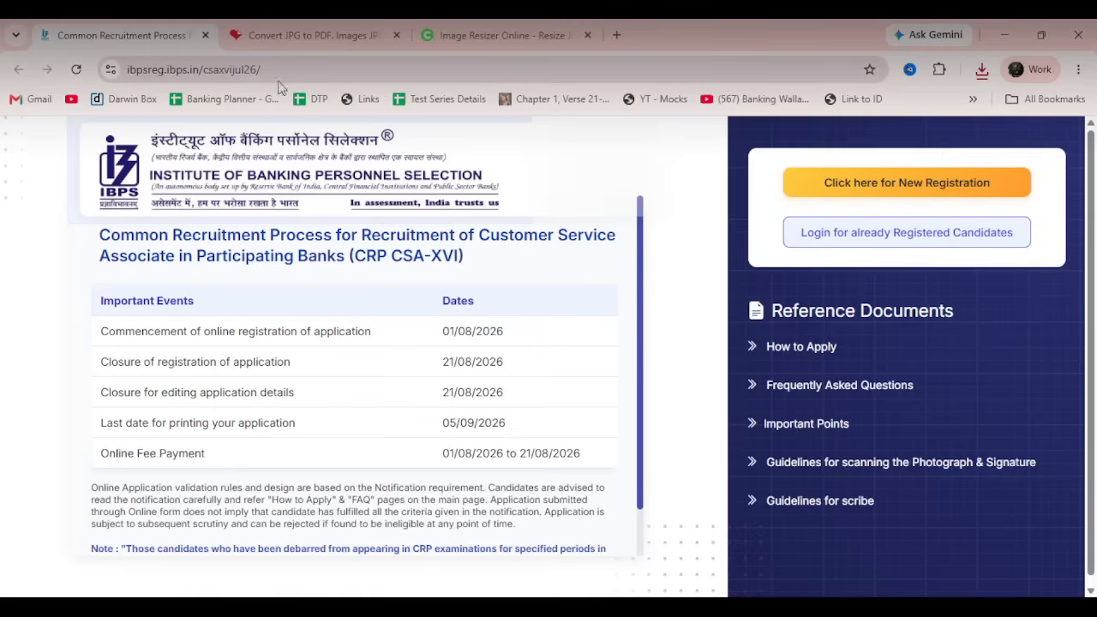
{"action": "left_click", "coordinate": [899, 182]}
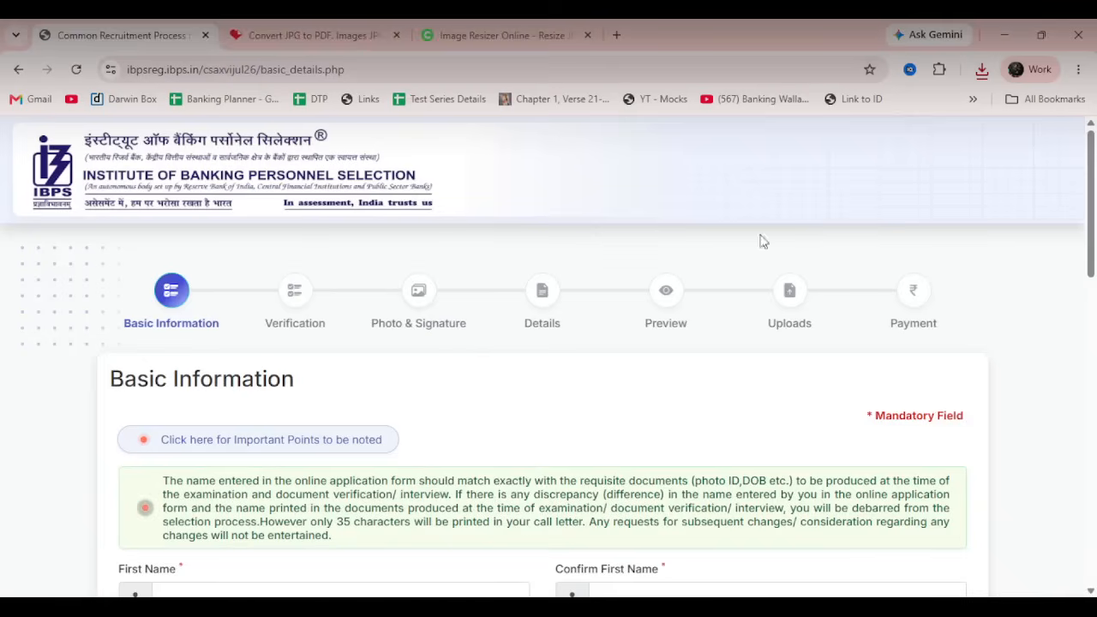
Save the completed Basic Information form and confirm that the entered details are correct.
{"action": "scroll", "coordinate": [402, 304], "scroll_direction": "down", "scroll_amount": 2}
{"action": "scroll", "coordinate": [404, 302], "scroll_direction": "down", "scroll_amount": 2}
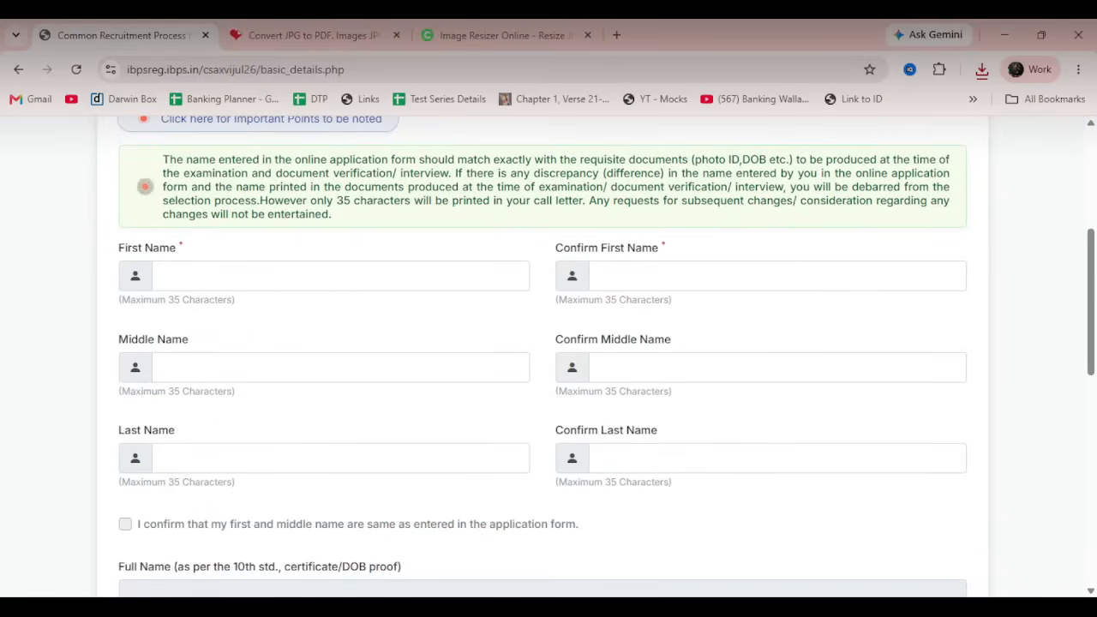
{"action": "scroll", "coordinate": [409, 451], "scroll_direction": "down", "scroll_amount": 1}
{"action": "scroll", "coordinate": [410, 455], "scroll_direction": "down", "scroll_amount": 3}
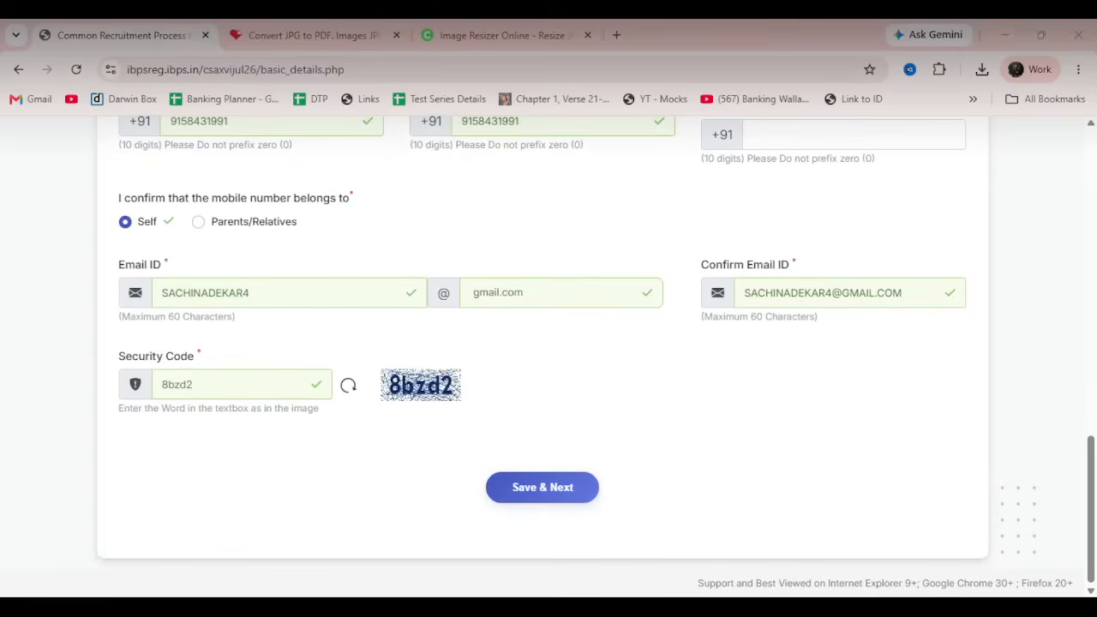
{"action": "left_click", "coordinate": [583, 500]}
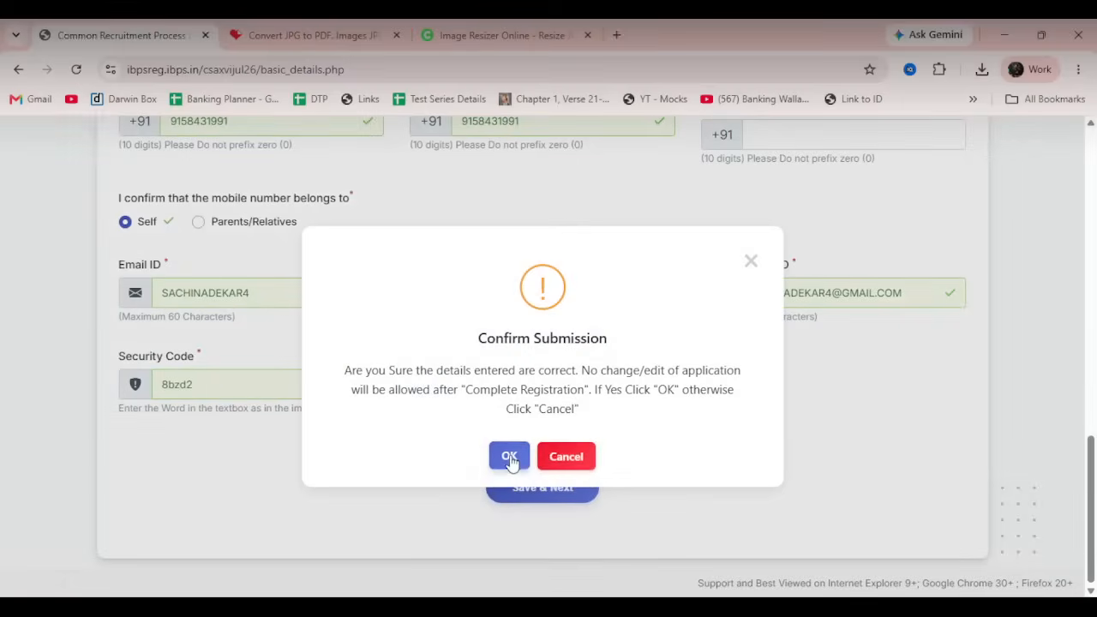
{"action": "left_click", "coordinate": [509, 457]}
Enter the captcha in the Security Code field and request an OTP for the mobile number.
{"action": "scroll", "coordinate": [510, 455], "scroll_direction": "down", "scroll_amount": 3}
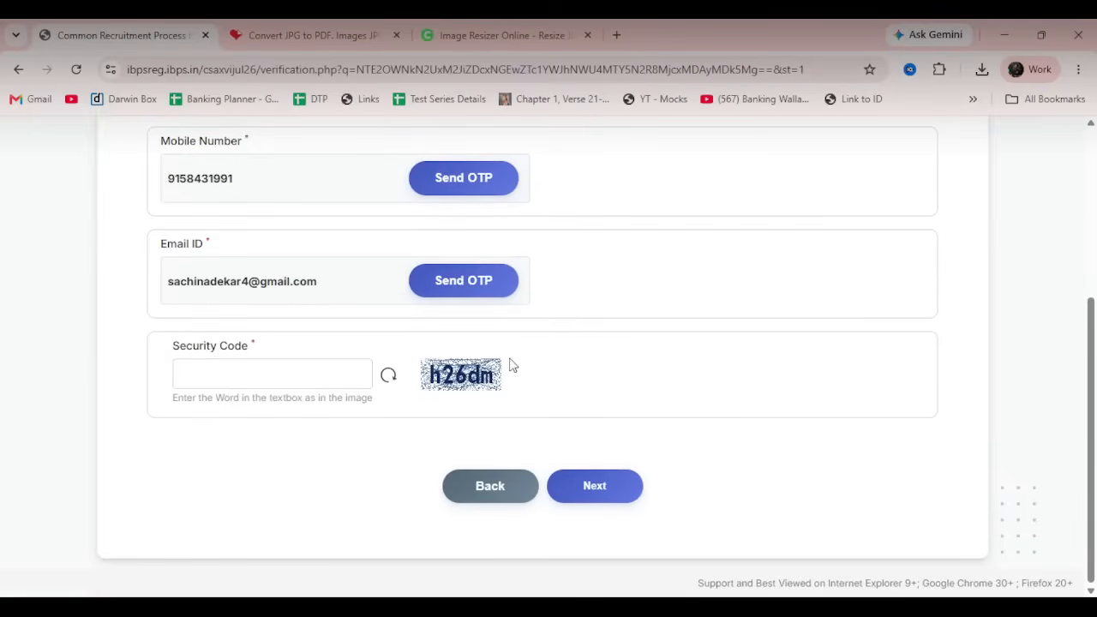
{"action": "scroll", "coordinate": [512, 367], "scroll_direction": "up", "scroll_amount": 3}
{"action": "scroll", "coordinate": [515, 367], "scroll_direction": "down", "scroll_amount": 3}
{"action": "scroll", "coordinate": [514, 367], "scroll_direction": "up", "scroll_amount": 3}
{"action": "scroll", "coordinate": [516, 369], "scroll_direction": "down", "scroll_amount": 3}
{"action": "left_click", "coordinate": [454, 189]}
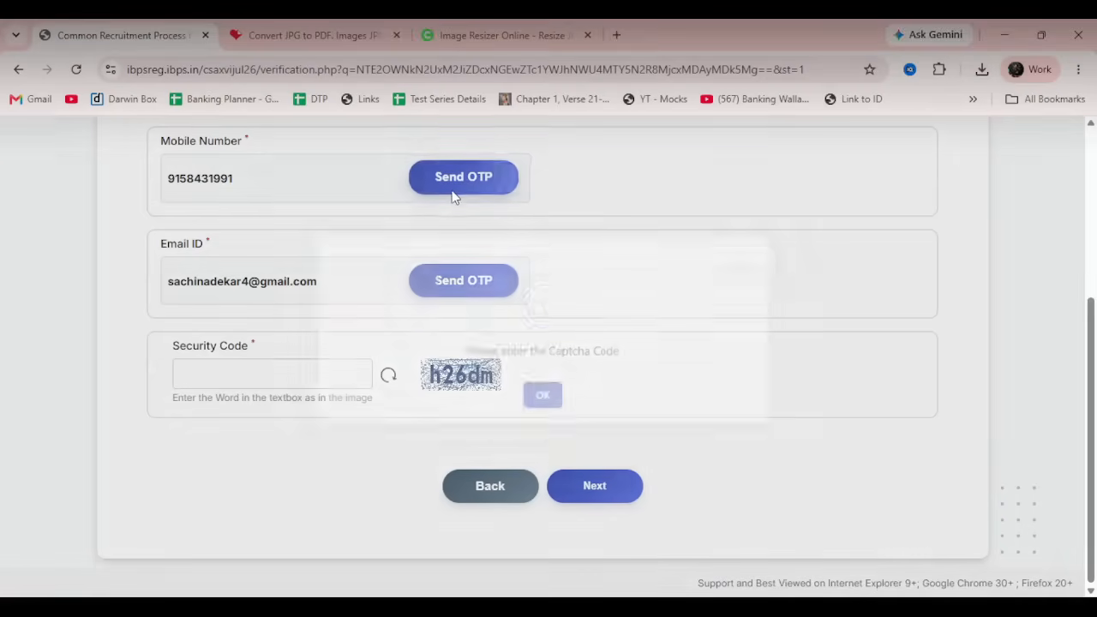
{"action": "left_click", "coordinate": [542, 426]}
{"action": "left_click", "coordinate": [314, 377]}
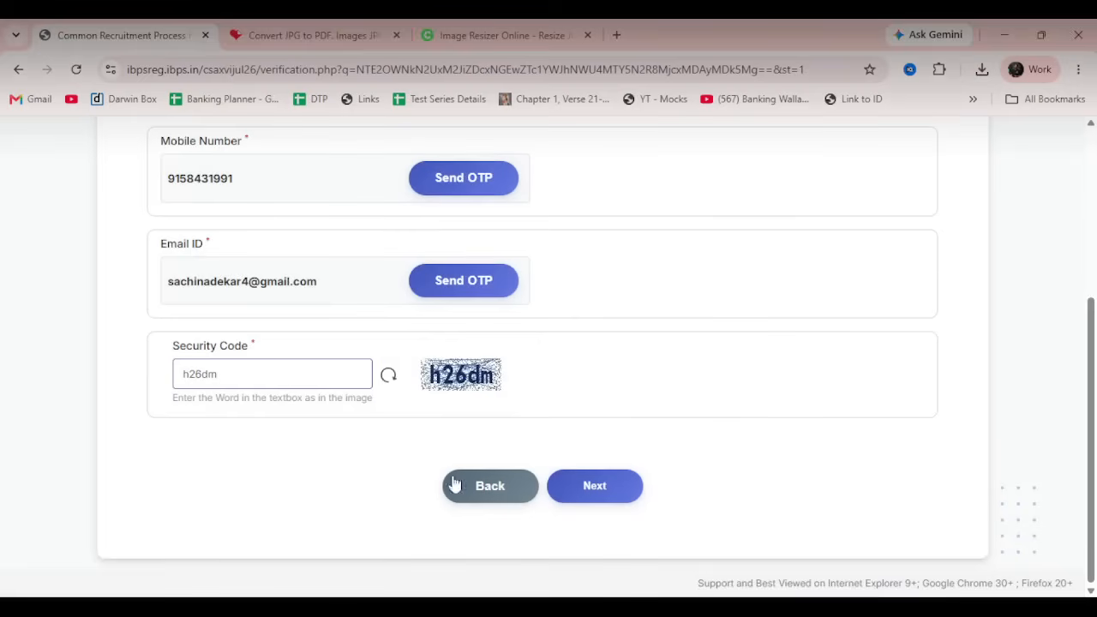
{"action": "left_click", "coordinate": [423, 178]}
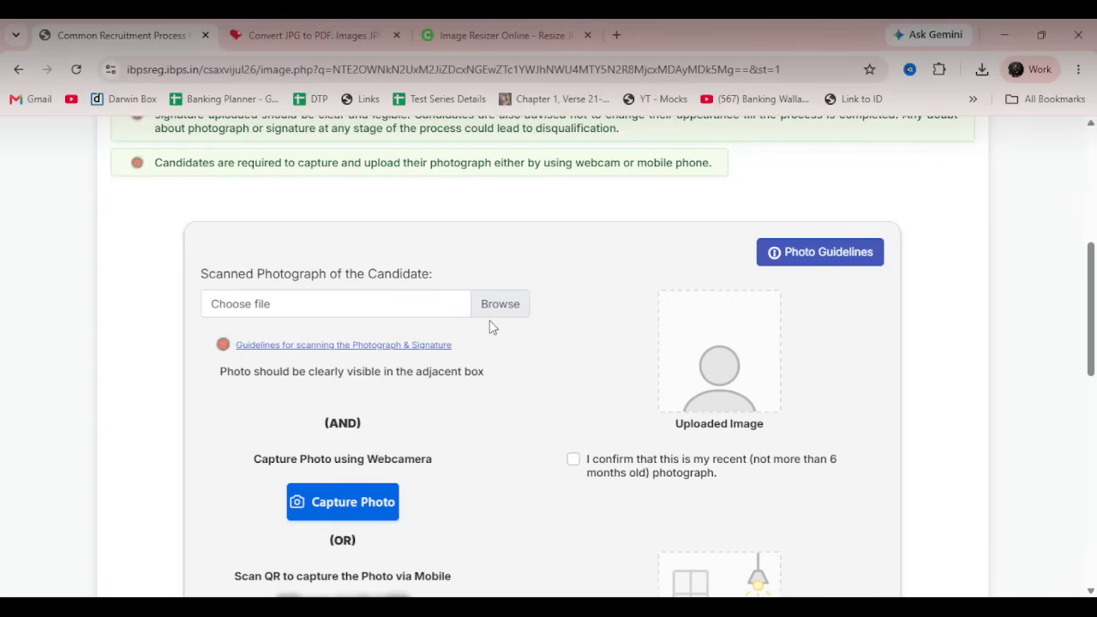
Upload Photo1.jpeg as the candidate's scanned photograph.
{"action": "left_click", "coordinate": [497, 315]}
{"action": "double_click", "coordinate": [807, 172]}
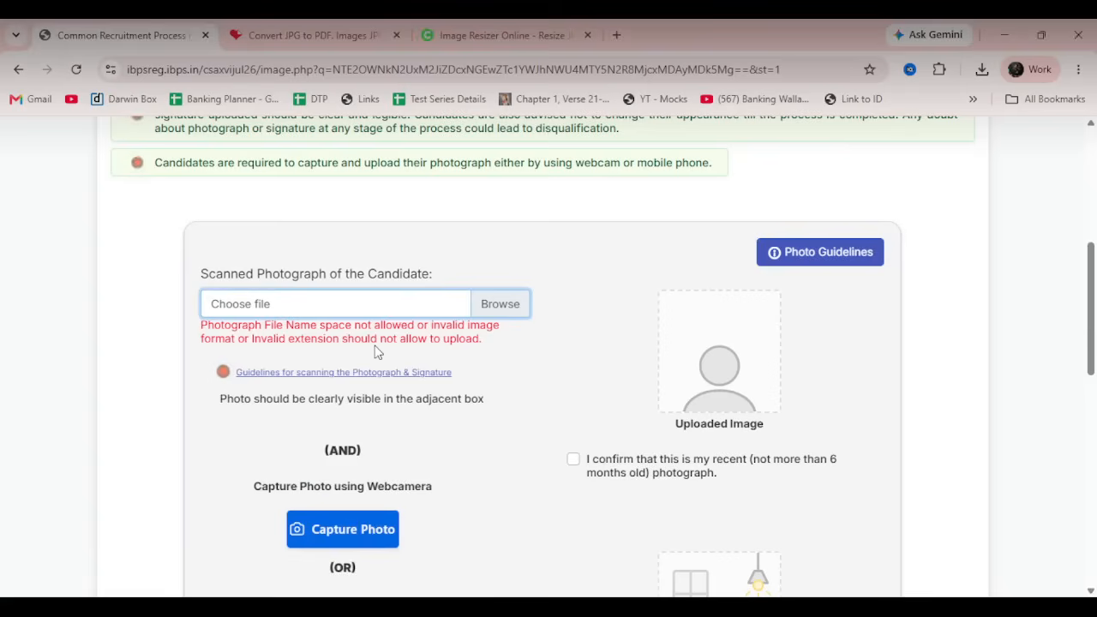
{"action": "left_click", "coordinate": [511, 312]}
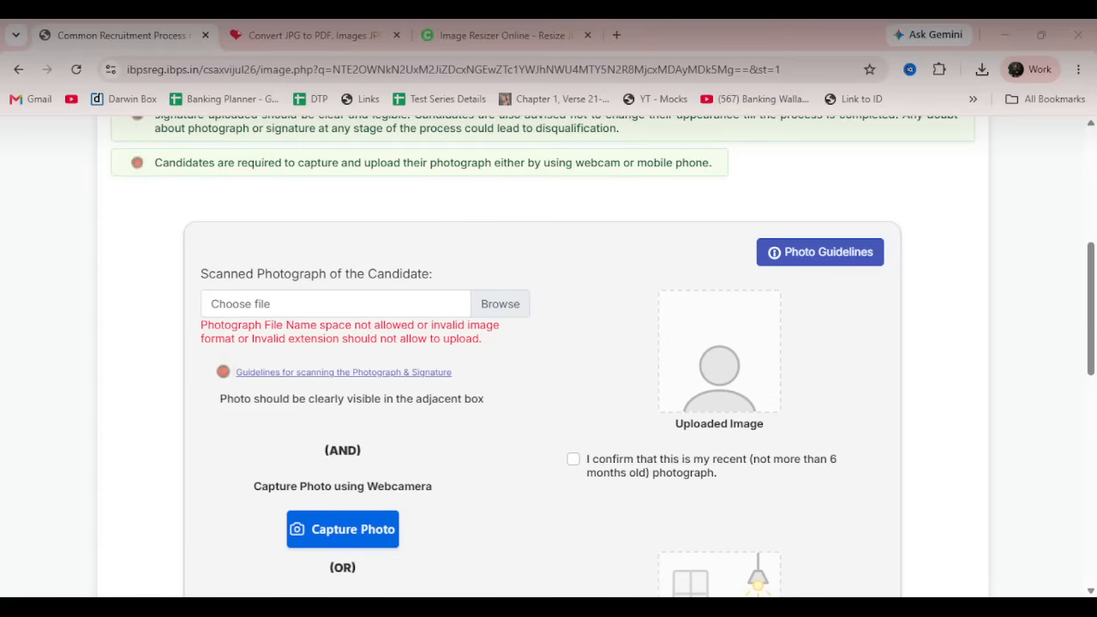
{"action": "key", "text": "Return"}
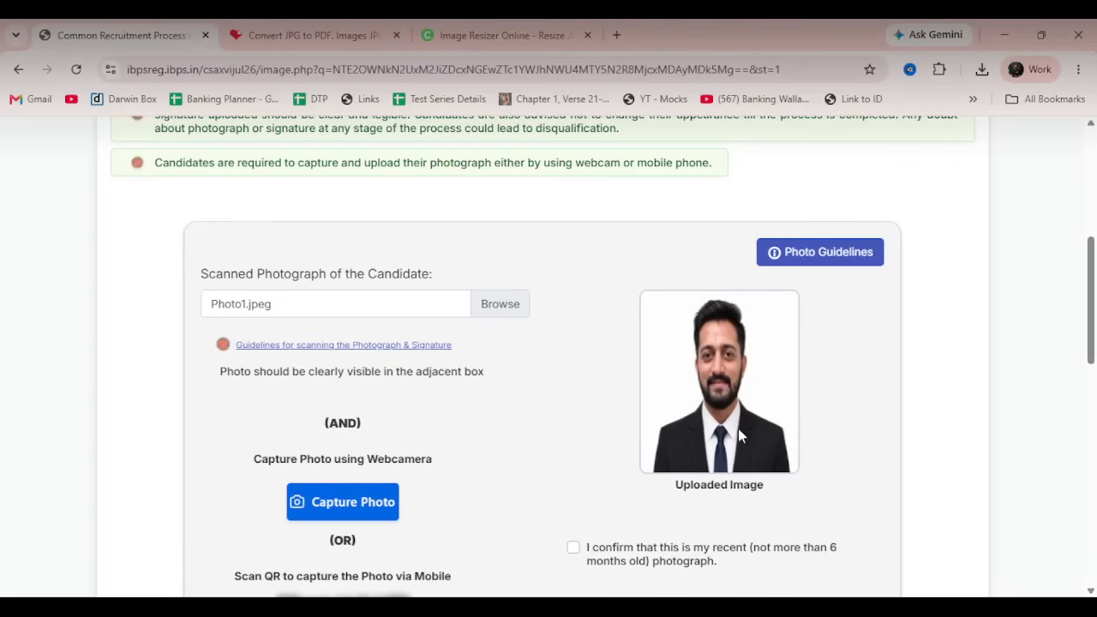
Capture the live photo by mobile through the QR code and confirm it was taken while filling the application.
{"action": "scroll", "coordinate": [590, 399], "scroll_direction": "down", "scroll_amount": 1}
{"action": "scroll", "coordinate": [589, 400], "scroll_direction": "down", "scroll_amount": 2}
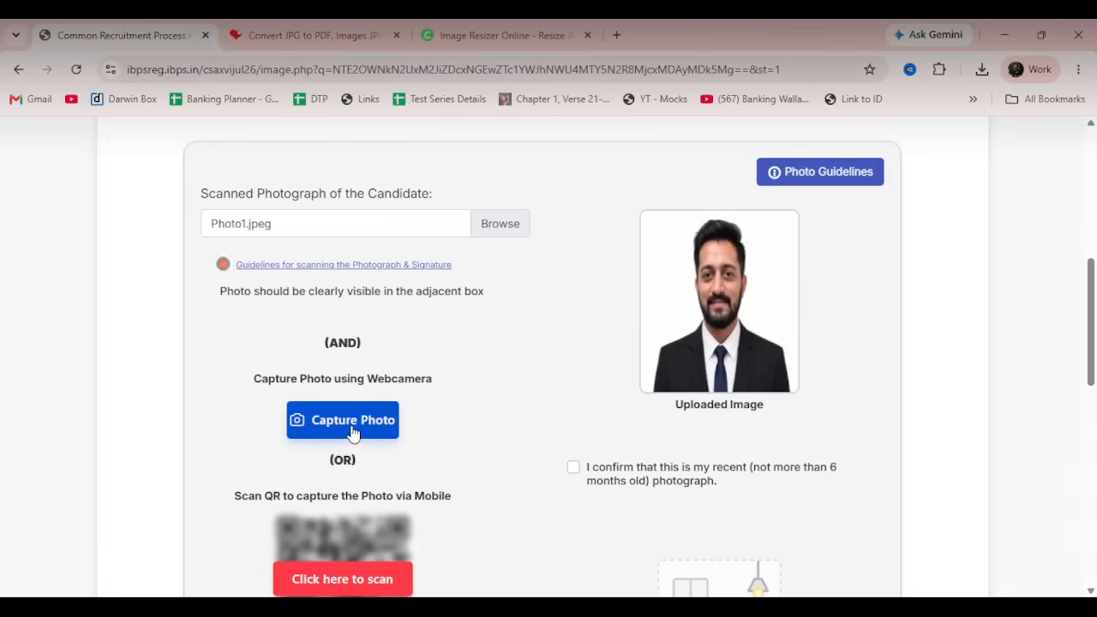
{"action": "scroll", "coordinate": [353, 431], "scroll_direction": "down", "scroll_amount": 1}
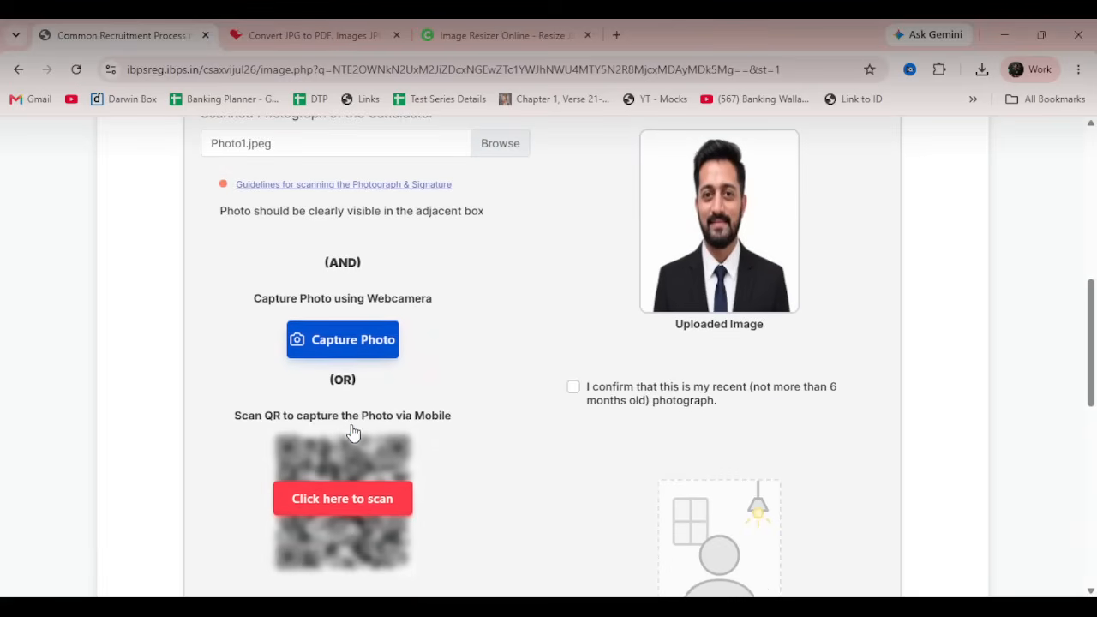
{"action": "left_click", "coordinate": [354, 507]}
{"action": "scroll", "coordinate": [524, 471], "scroll_direction": "down", "scroll_amount": 2}
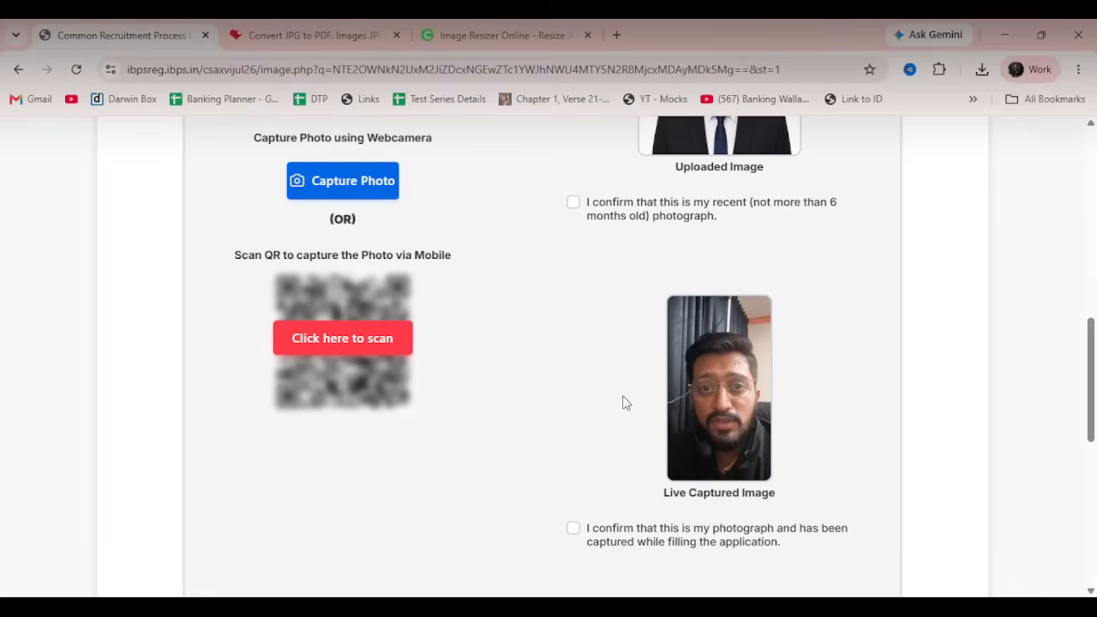
{"action": "scroll", "coordinate": [624, 403], "scroll_direction": "down", "scroll_amount": 2}
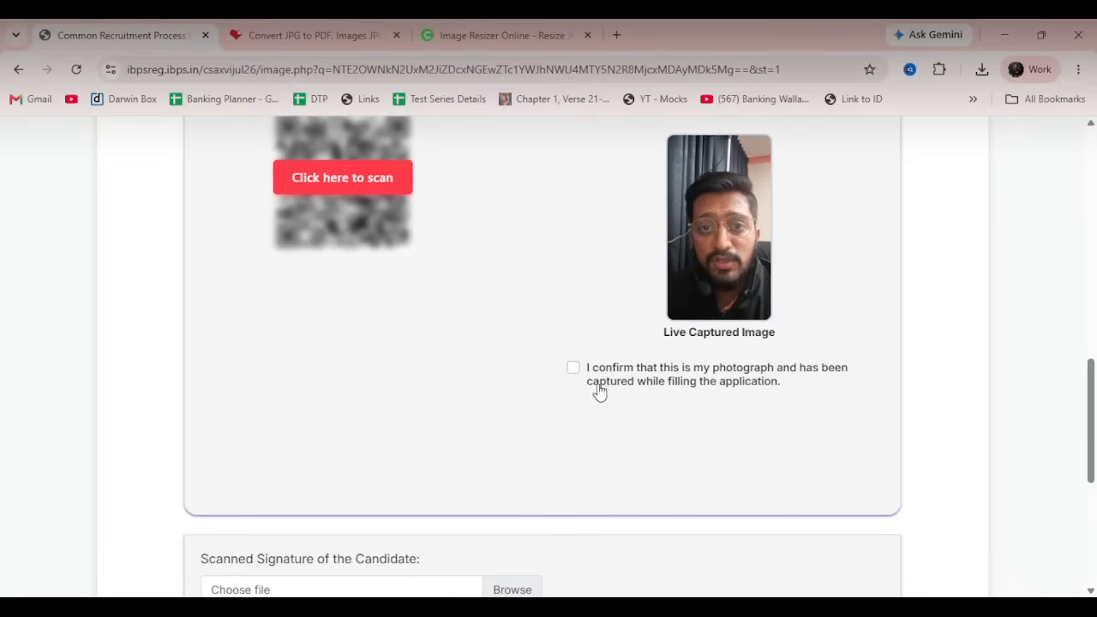
{"action": "left_click", "coordinate": [574, 368]}
Upload Signature.jpg as the candidate's scanned signature and confirm that the signature is valid.
{"action": "scroll", "coordinate": [589, 388], "scroll_direction": "down", "scroll_amount": 4}
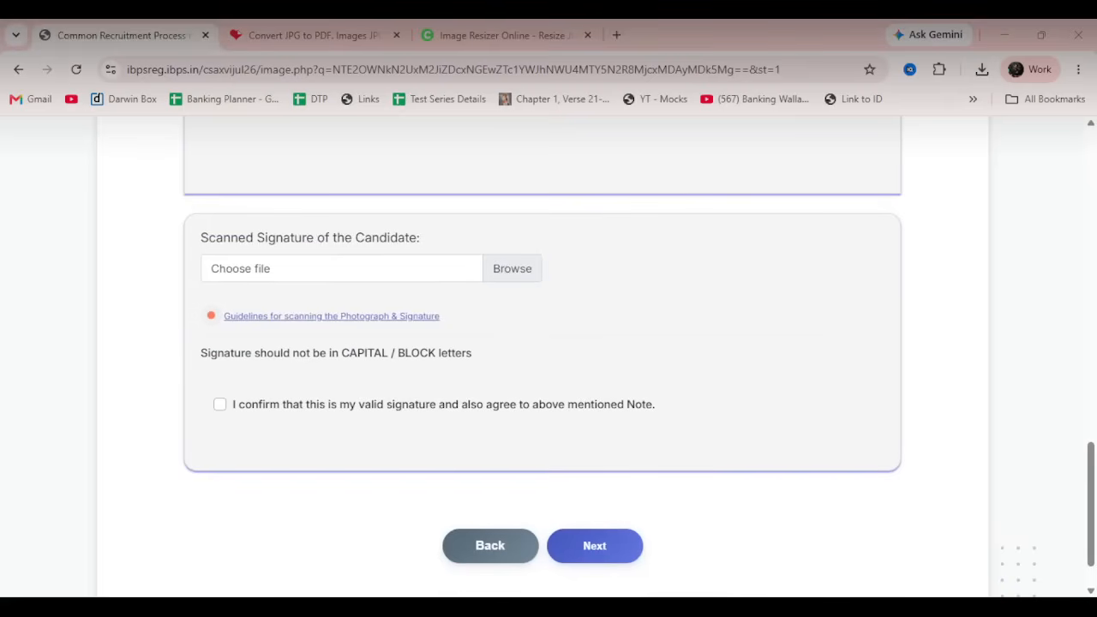
{"action": "left_click", "coordinate": [1041, 576]}
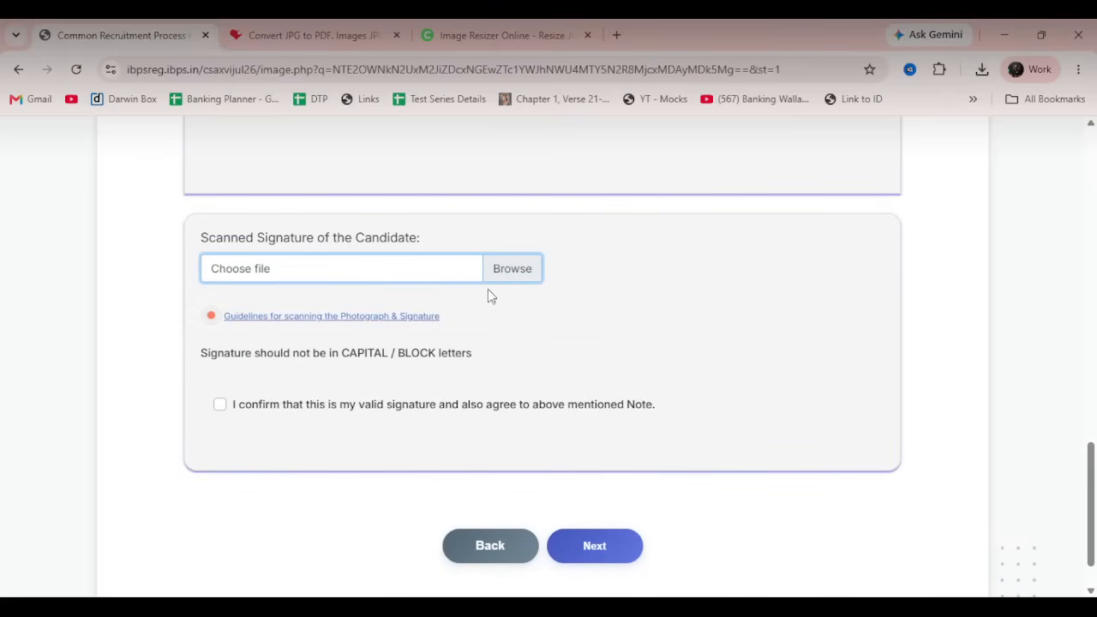
{"action": "left_click", "coordinate": [512, 271]}
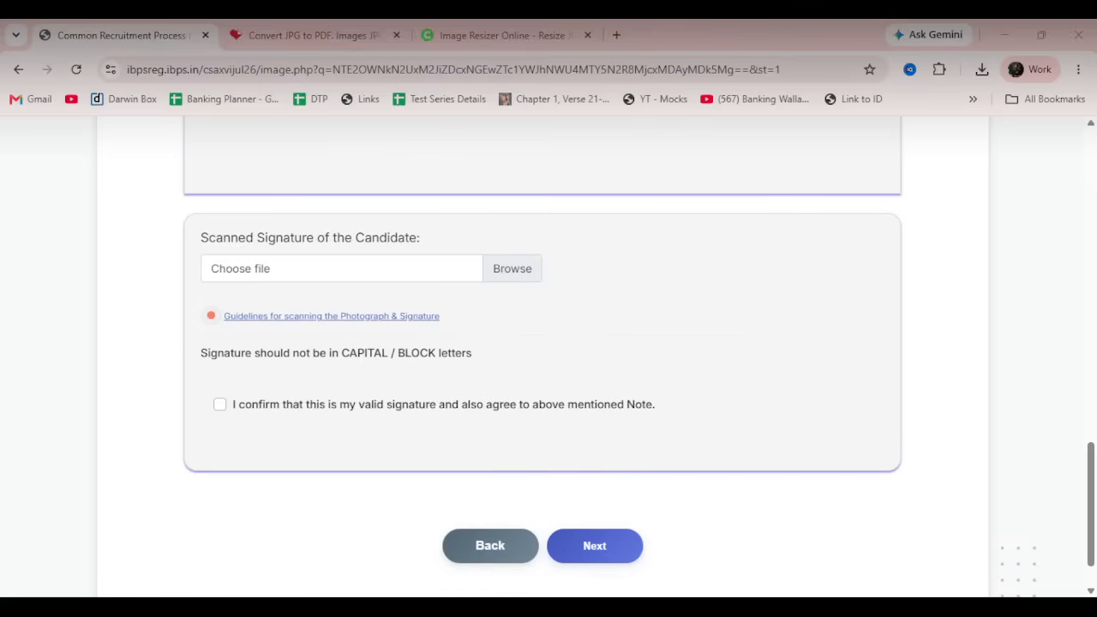
{"action": "double_click", "coordinate": [593, 269]}
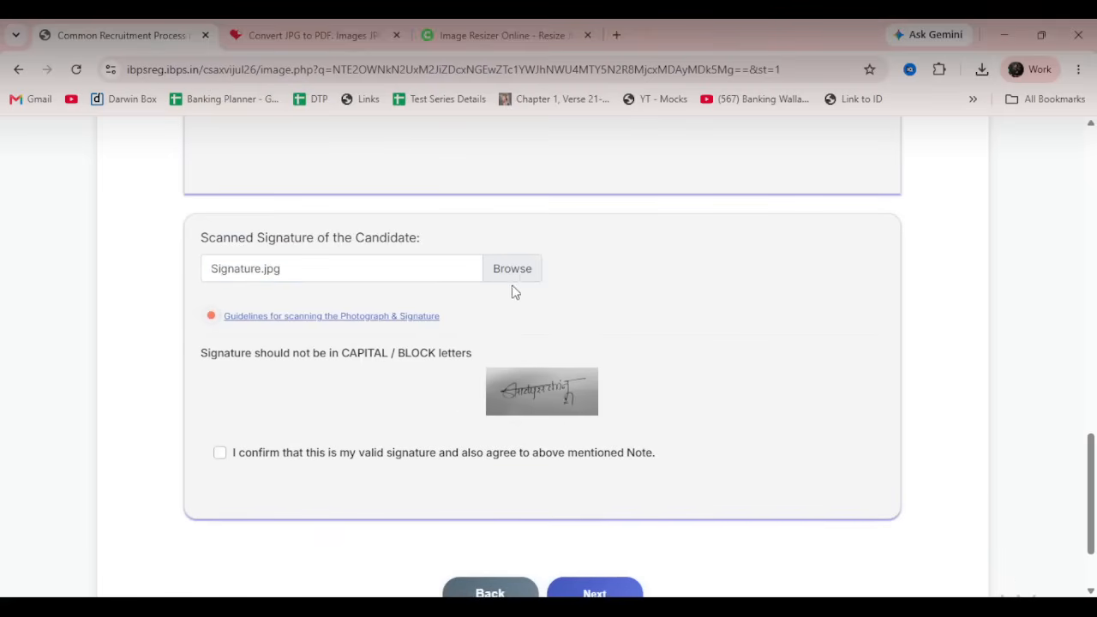
{"action": "left_click", "coordinate": [219, 455]}
Confirm that the uploaded photograph is recent, not more than 6 months old, and proceed to the Details stage.
{"action": "scroll", "coordinate": [477, 467], "scroll_direction": "down", "scroll_amount": 2}
{"action": "left_click", "coordinate": [575, 513]}
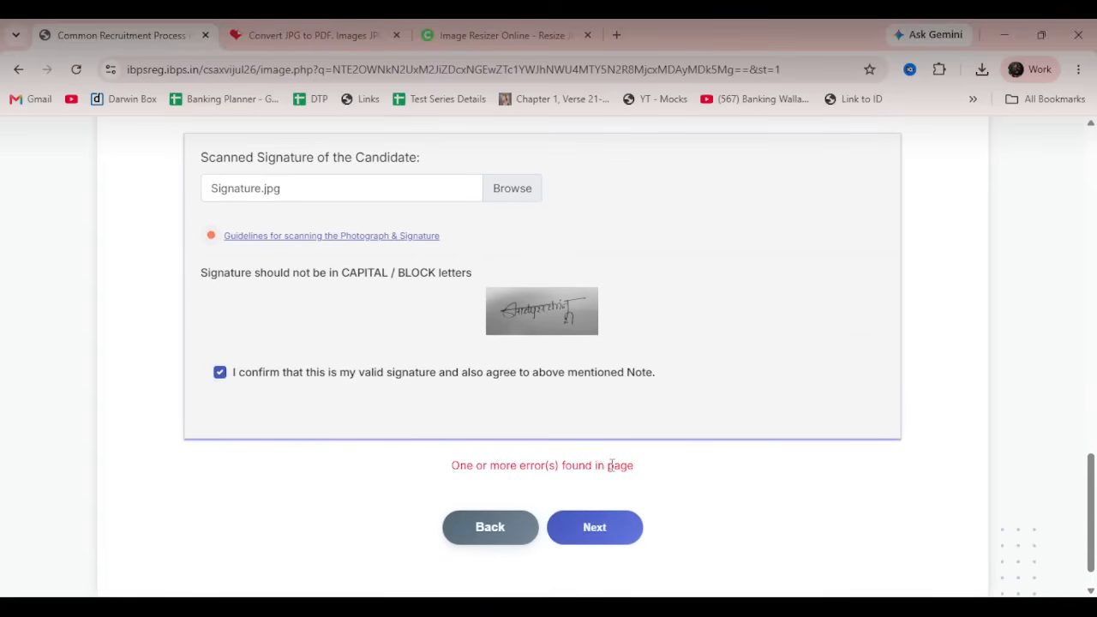
{"action": "scroll", "coordinate": [649, 448], "scroll_direction": "up", "scroll_amount": 3}
{"action": "scroll", "coordinate": [649, 448], "scroll_direction": "up", "scroll_amount": 5}
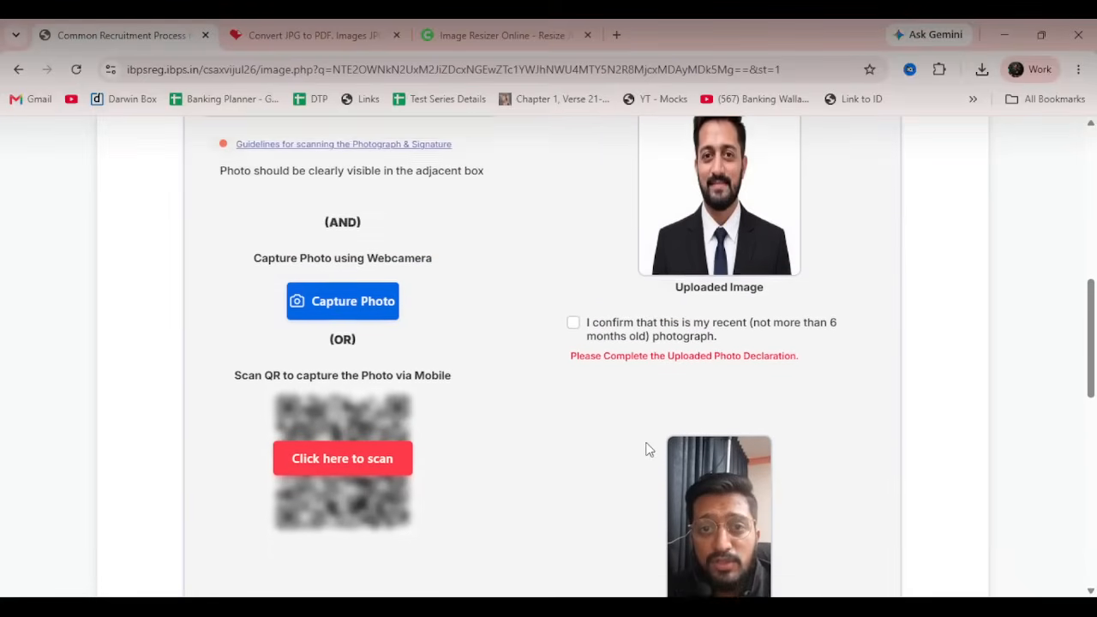
{"action": "left_click", "coordinate": [575, 345]}
{"action": "scroll", "coordinate": [592, 381], "scroll_direction": "down", "scroll_amount": 8}
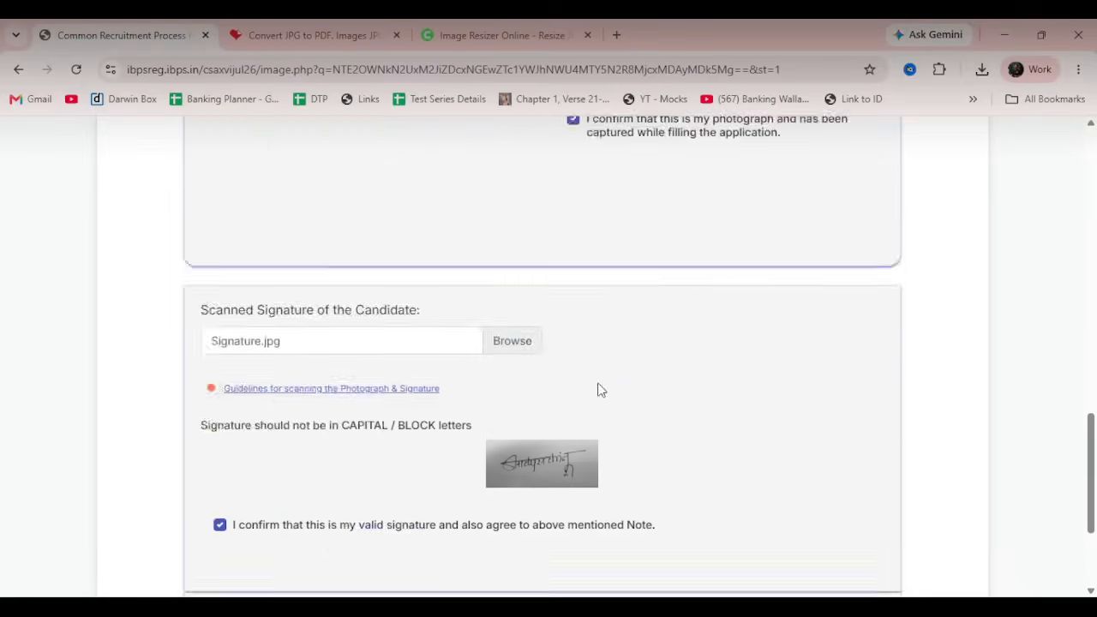
{"action": "left_click", "coordinate": [594, 485]}
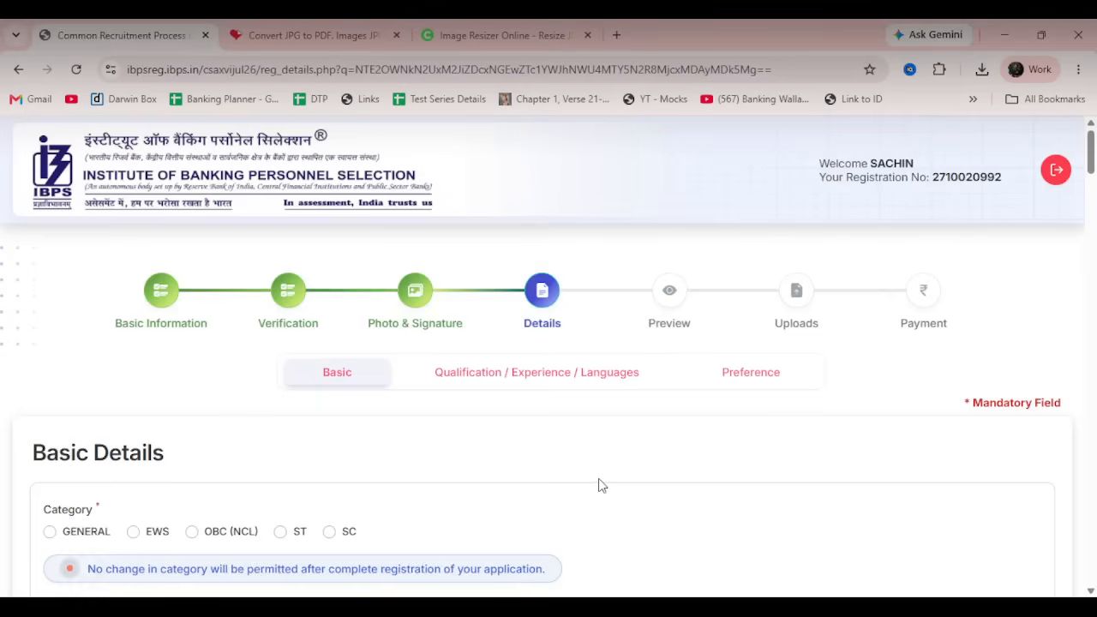
In the apprenticeship details, answer No to being a trained apprentice of a participating public sector bank, State Bank of India or other BFSI sector.
{"action": "scroll", "coordinate": [595, 480], "scroll_direction": "down", "scroll_amount": 4}
{"action": "scroll", "coordinate": [592, 477], "scroll_direction": "down", "scroll_amount": 15}
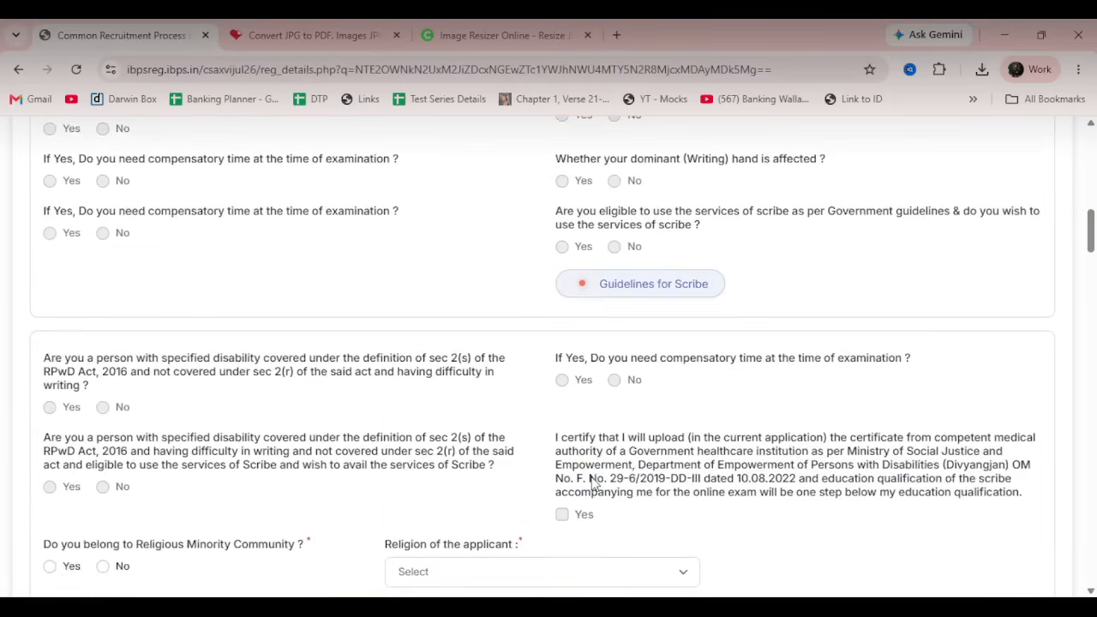
{"action": "scroll", "coordinate": [591, 476], "scroll_direction": "down", "scroll_amount": 15}
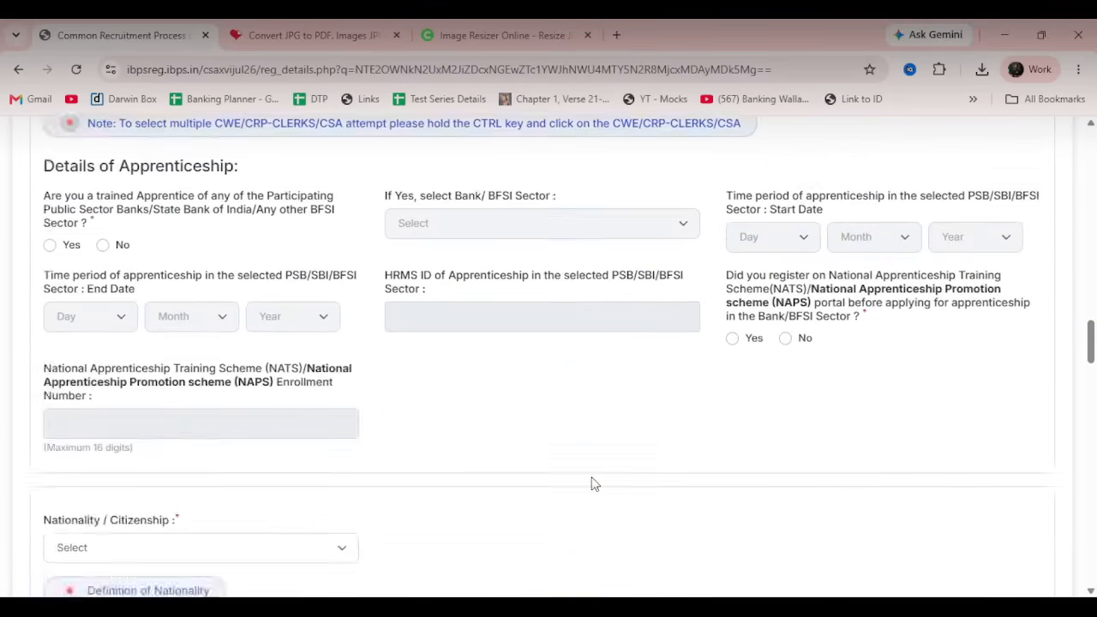
{"action": "scroll", "coordinate": [591, 483], "scroll_direction": "down", "scroll_amount": 20}
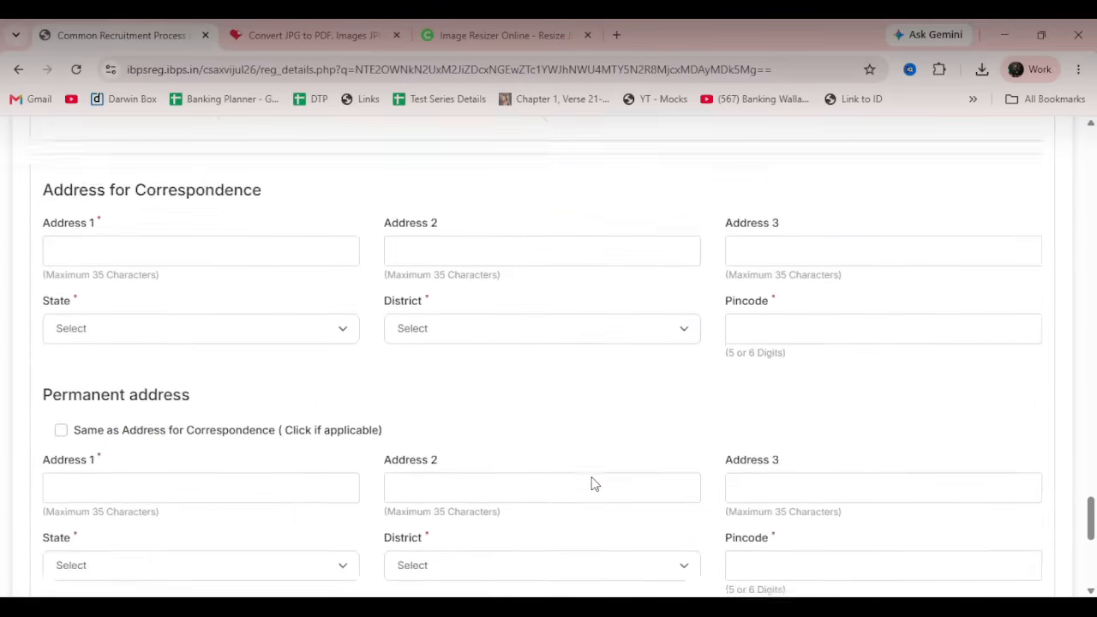
{"action": "scroll", "coordinate": [582, 484], "scroll_direction": "up", "scroll_amount": 20}
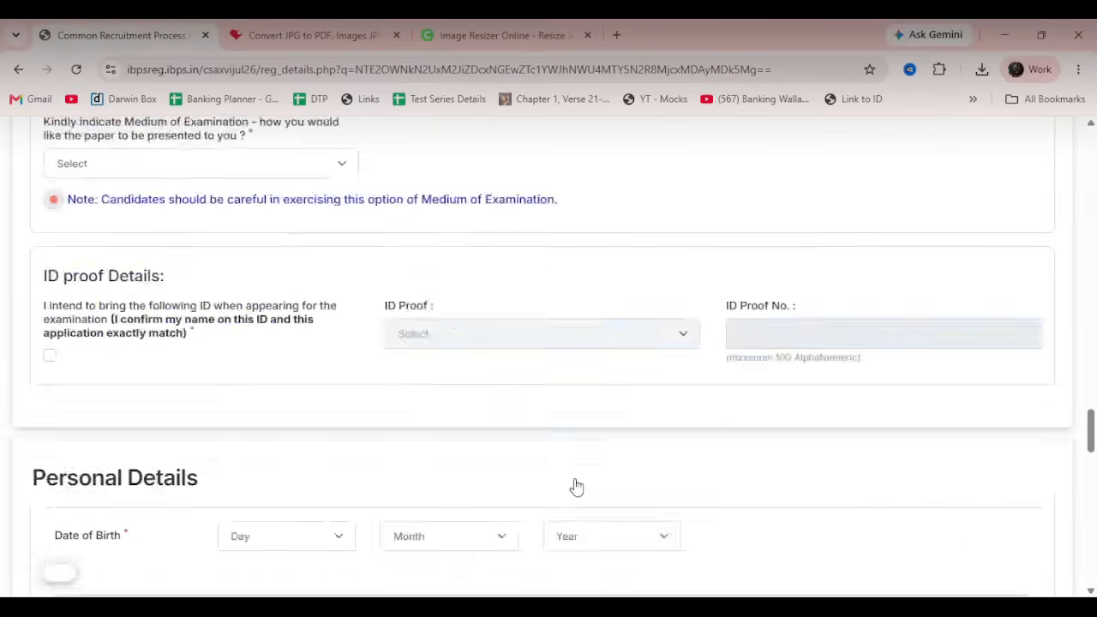
{"action": "scroll", "coordinate": [576, 486], "scroll_direction": "up", "scroll_amount": 12}
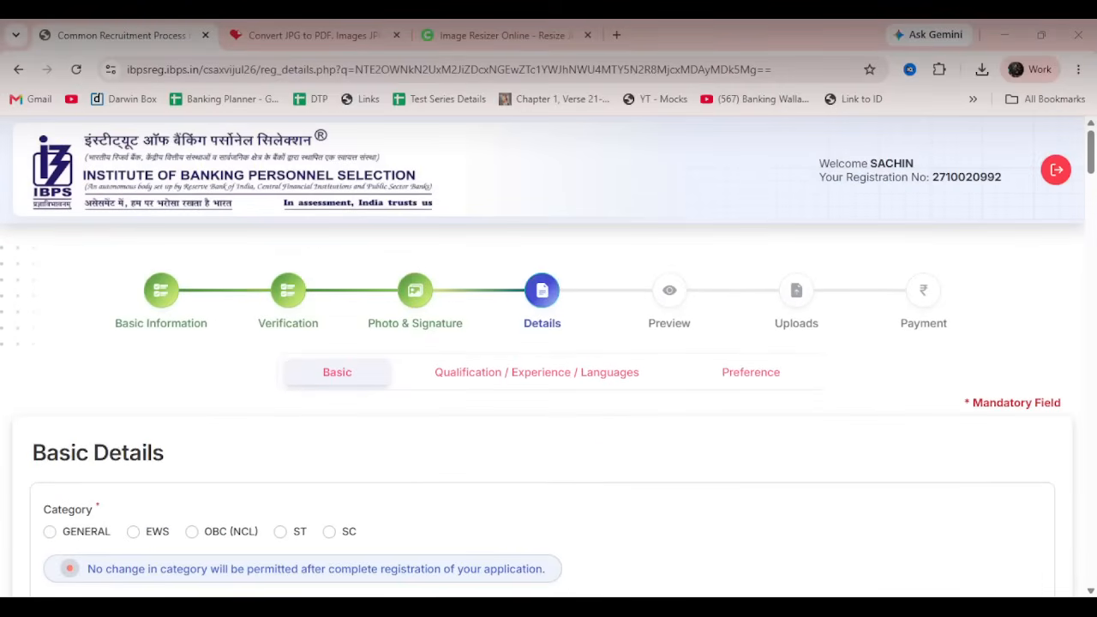
{"action": "scroll", "coordinate": [548, 355], "scroll_direction": "down", "scroll_amount": 10}
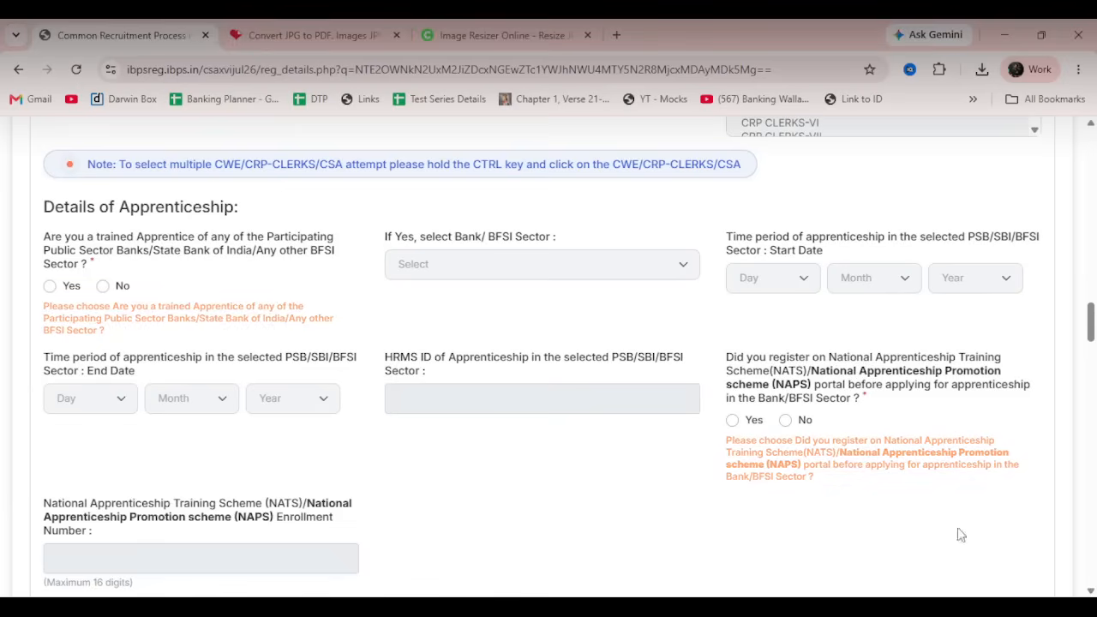
{"action": "left_click", "coordinate": [106, 286]}
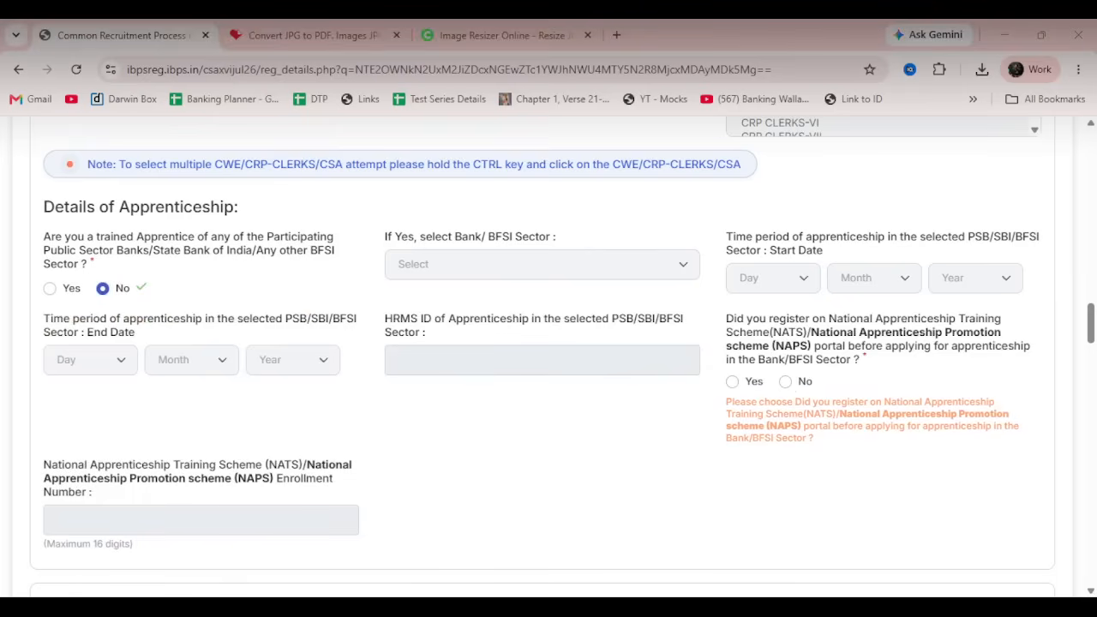
Answer Yes to having operating and working knowledge in computer systems.
{"action": "scroll", "coordinate": [548, 343], "scroll_direction": "down", "scroll_amount": 10}
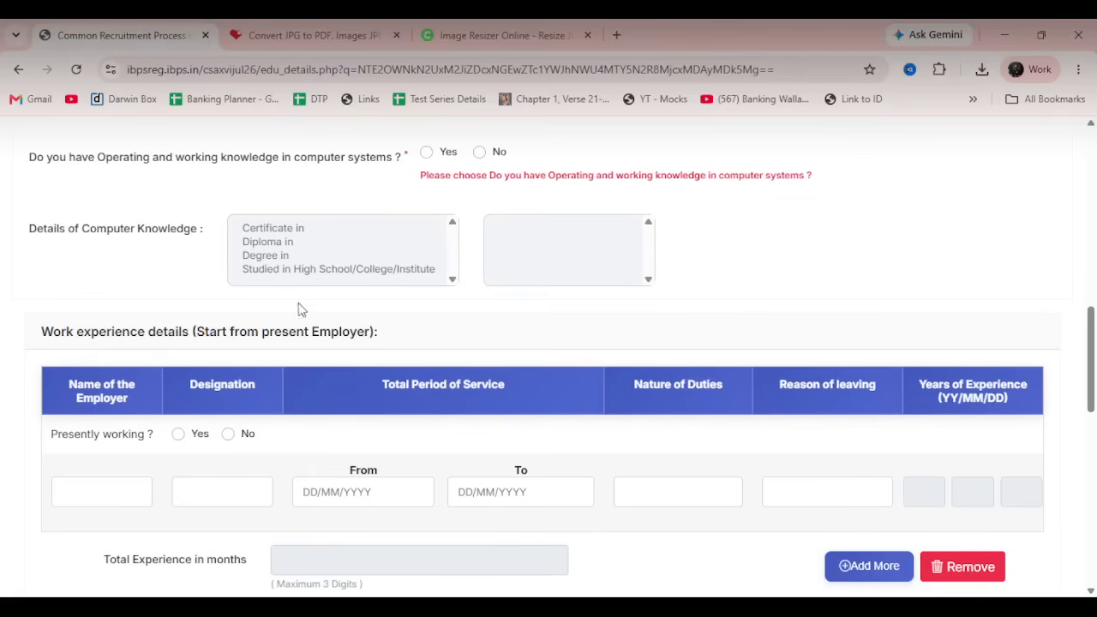
{"action": "left_click", "coordinate": [425, 161]}
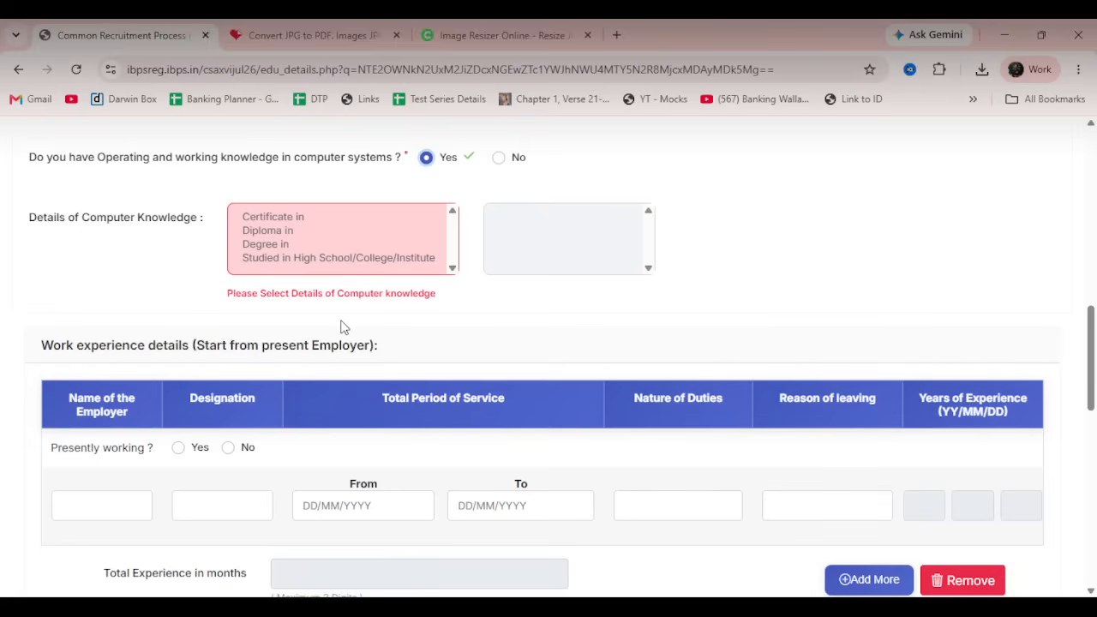
{"action": "left_click", "coordinate": [504, 161]}
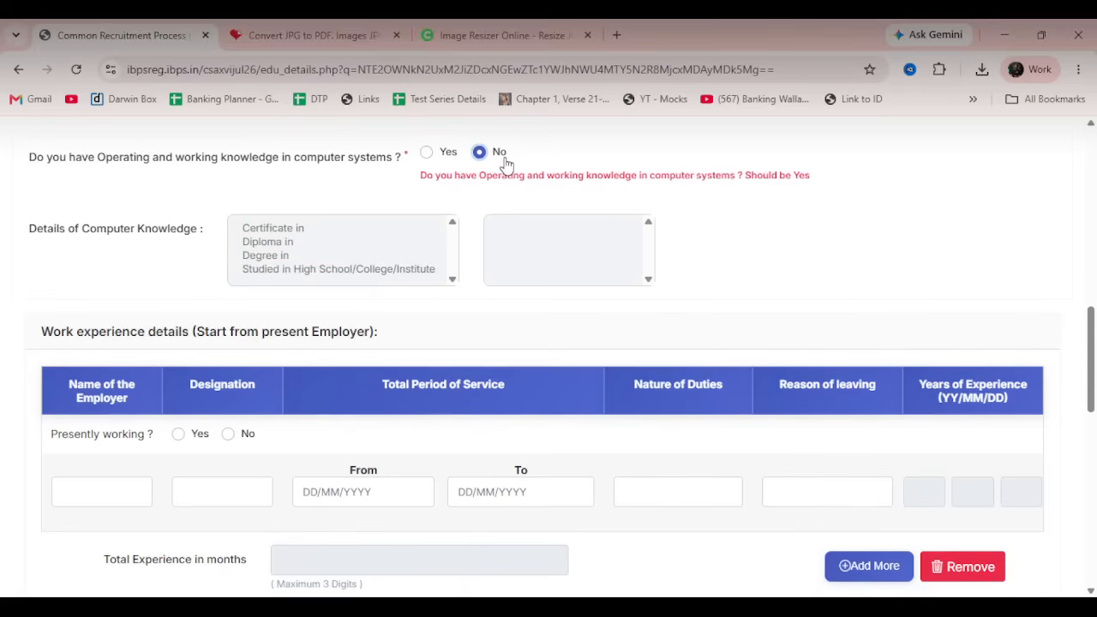
{"action": "left_click", "coordinate": [426, 153]}
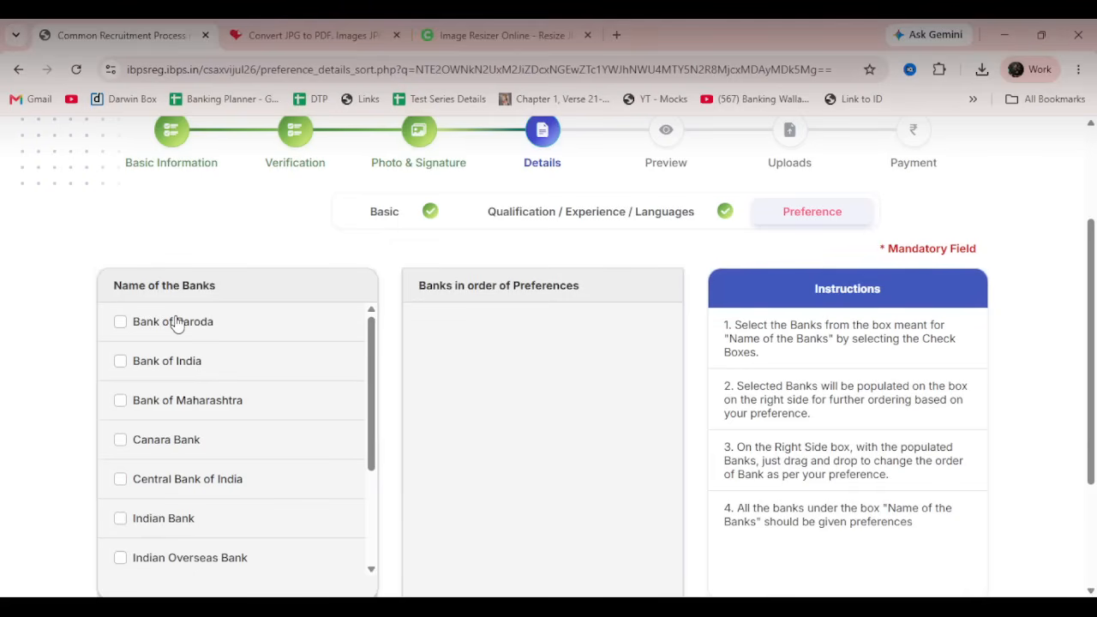
Add Bank of Baroda, Bank of Maharashtra, Punjab National Bank, Punjab & Sind Bank, Indian Bank and Central Bank of India to the bank preferences.
{"action": "scroll", "coordinate": [199, 348], "scroll_direction": "down", "scroll_amount": 2}
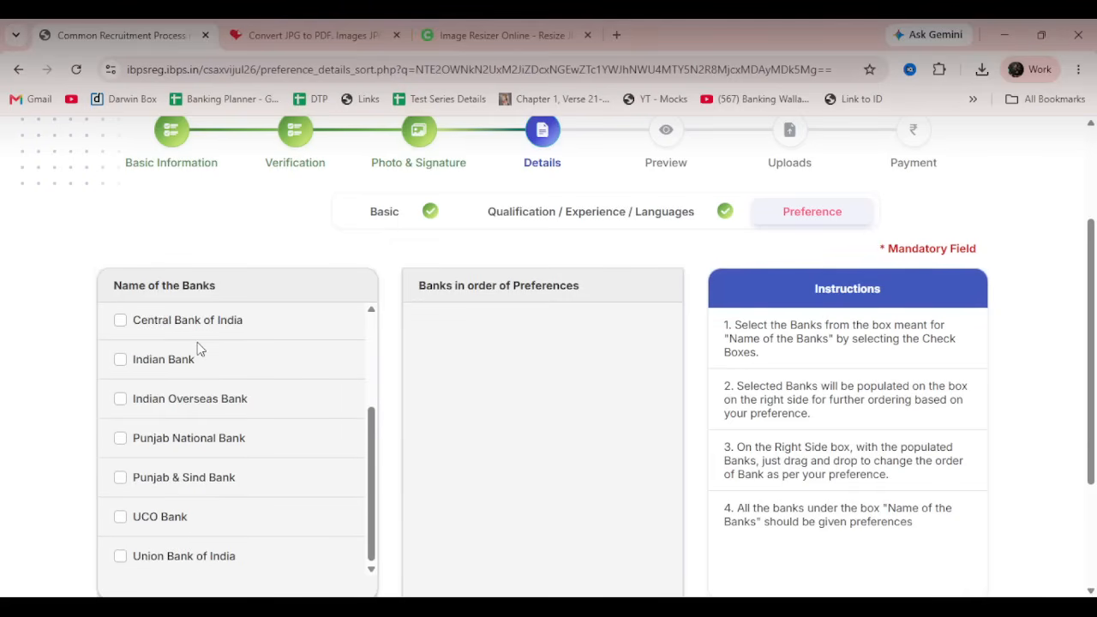
{"action": "scroll", "coordinate": [197, 360], "scroll_direction": "up", "scroll_amount": 2}
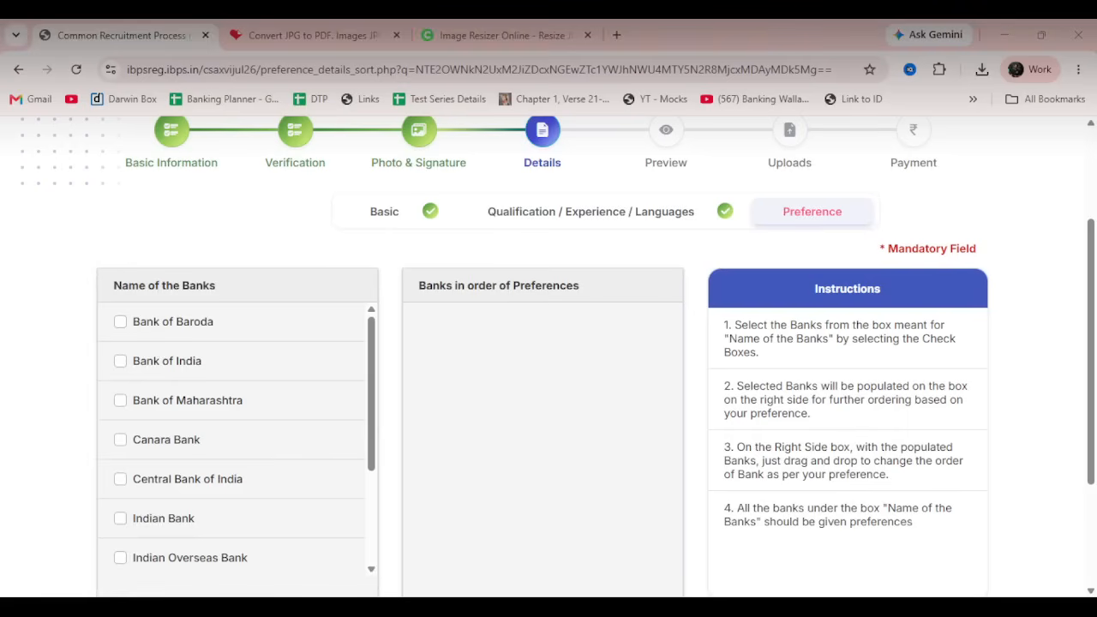
{"action": "left_click", "coordinate": [149, 330]}
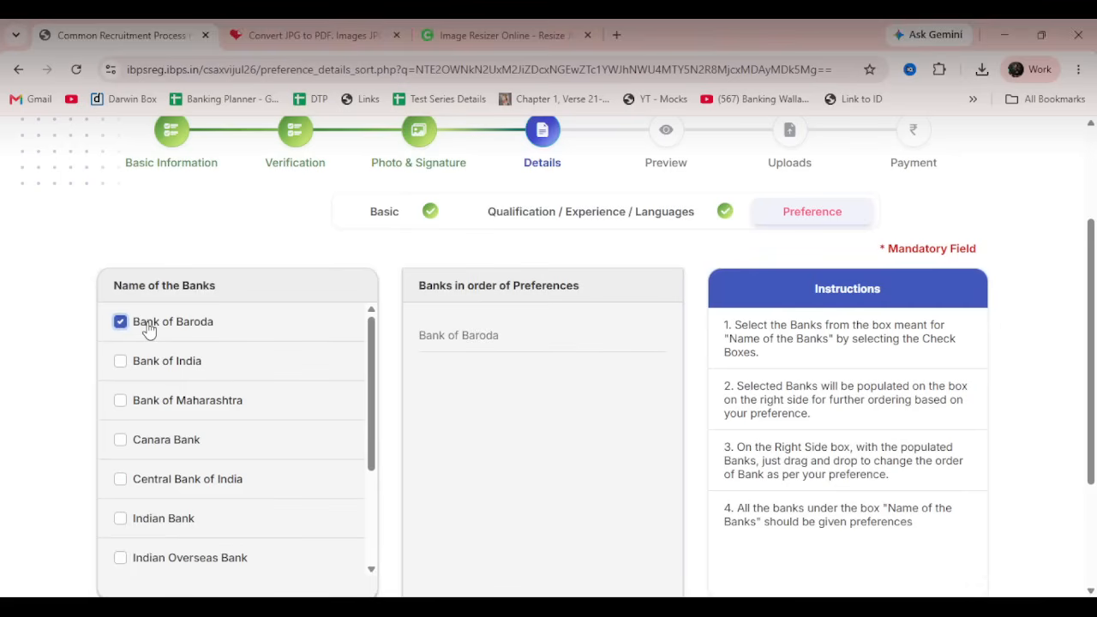
{"action": "left_click", "coordinate": [150, 405]}
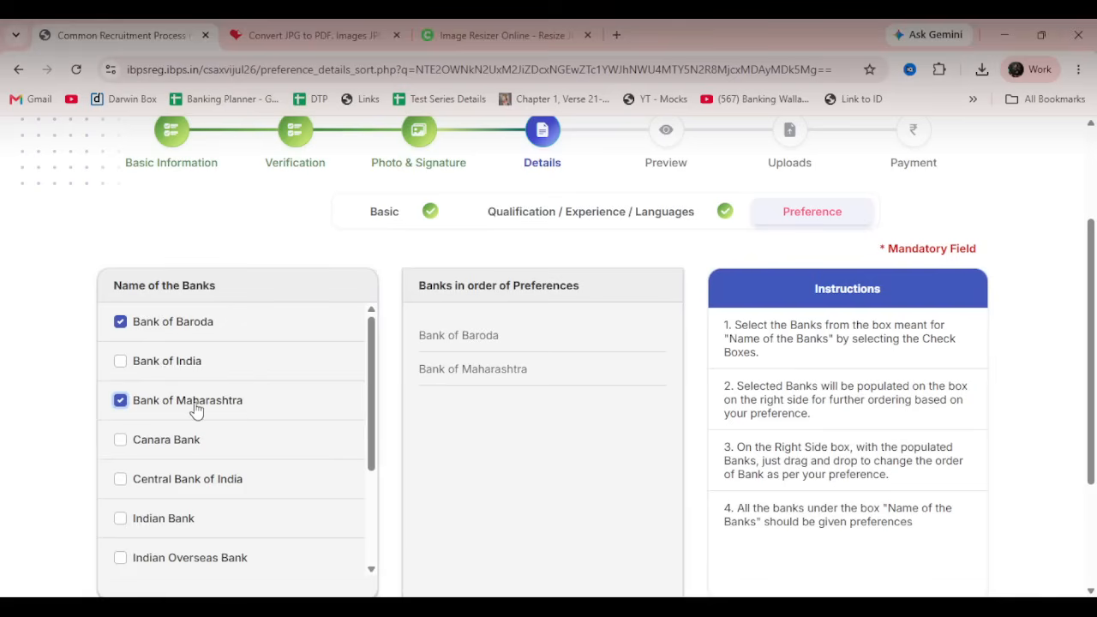
{"action": "scroll", "coordinate": [197, 411], "scroll_direction": "down", "scroll_amount": 3}
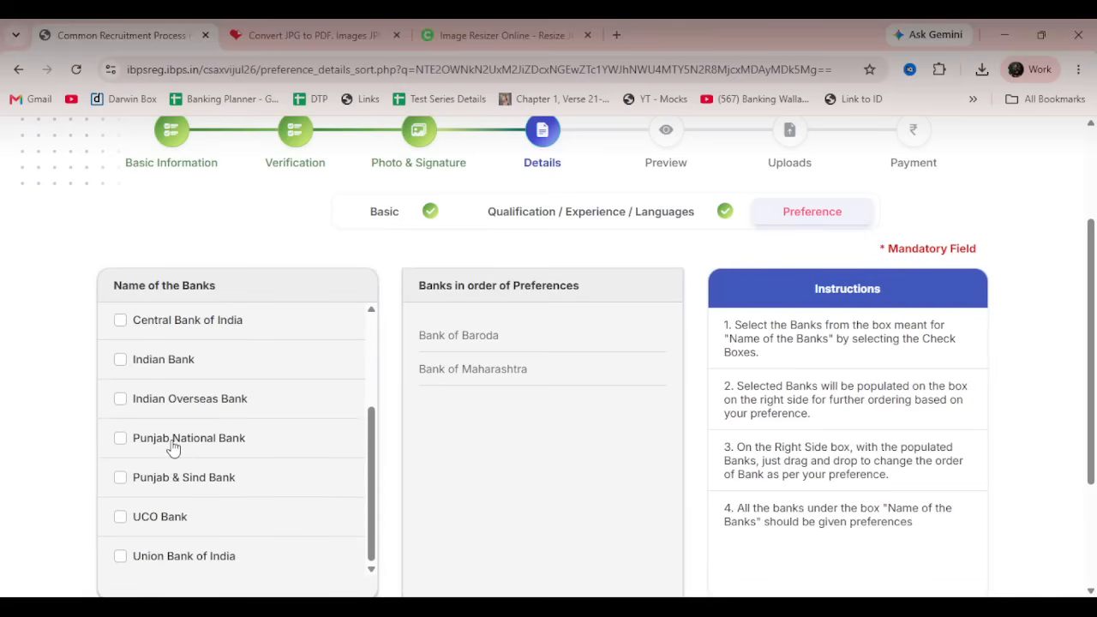
{"action": "left_click", "coordinate": [174, 446]}
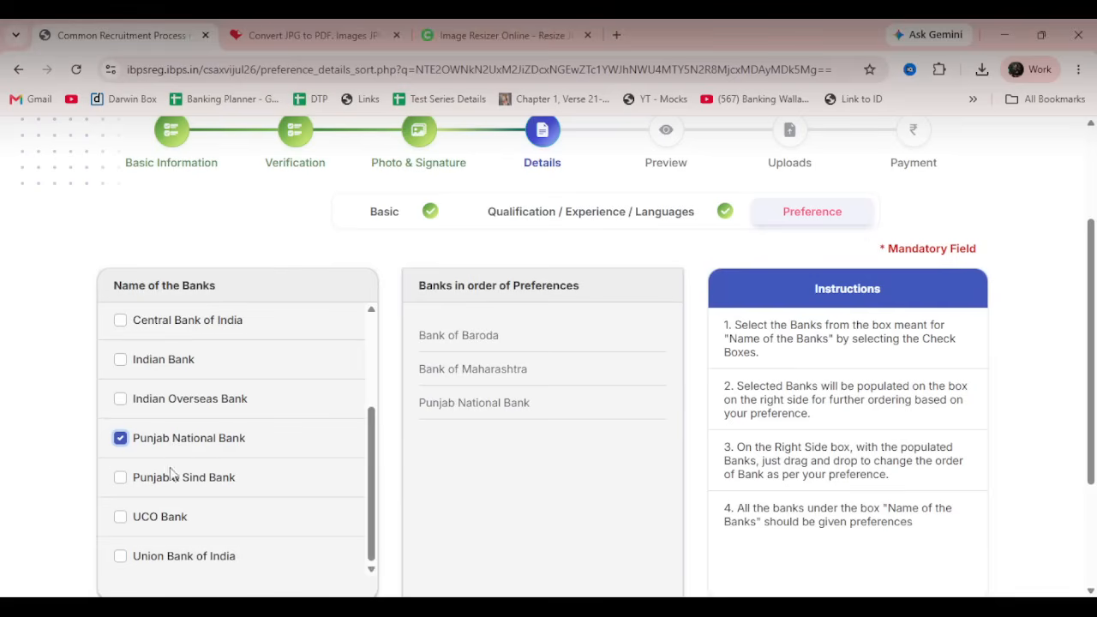
{"action": "left_click", "coordinate": [163, 476]}
{"action": "left_click", "coordinate": [147, 366]}
{"action": "left_click", "coordinate": [154, 322]}
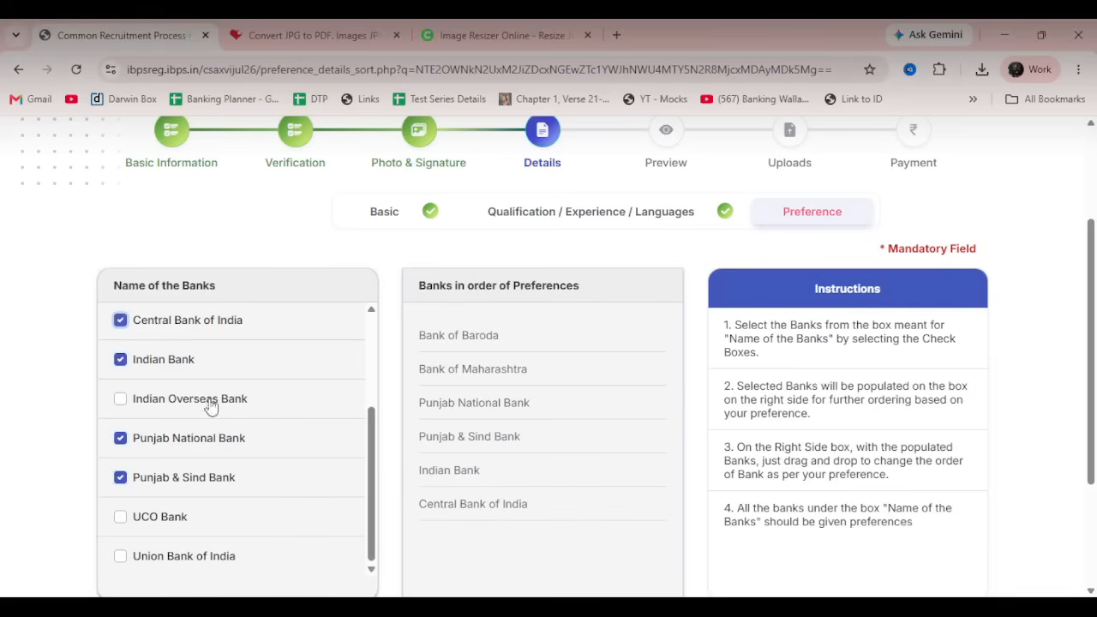
Add Indian Overseas Bank, UCO Bank, Union Bank of India, Canara Bank and Bank of India to the bank preferences.
{"action": "left_click", "coordinate": [148, 400]}
{"action": "left_click", "coordinate": [154, 520]}
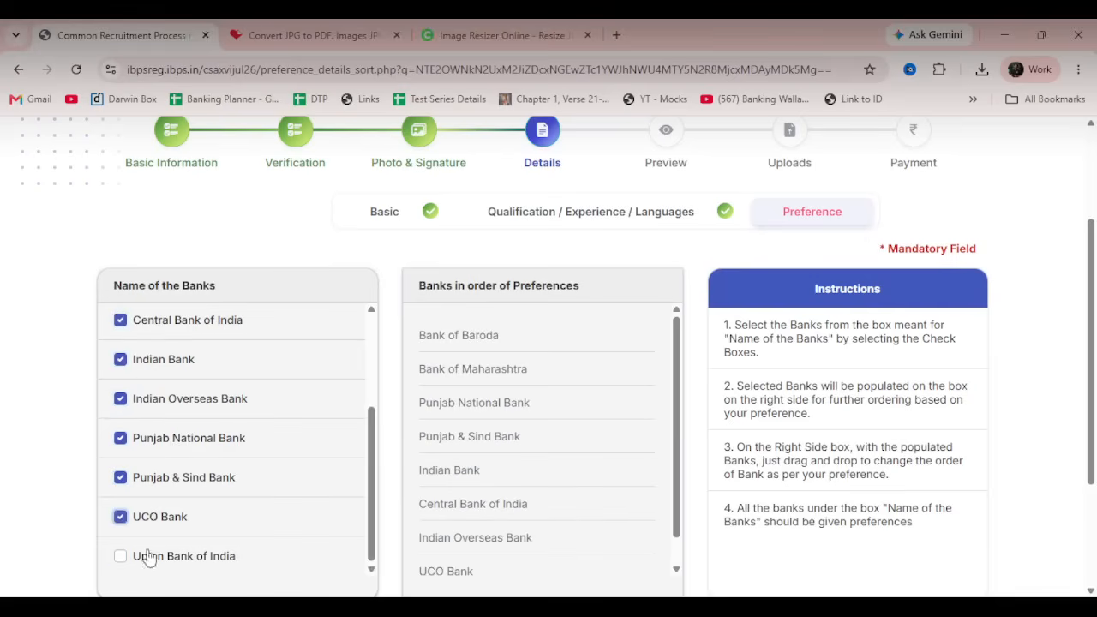
{"action": "left_click", "coordinate": [146, 557]}
{"action": "scroll", "coordinate": [180, 441], "scroll_direction": "up", "scroll_amount": 3}
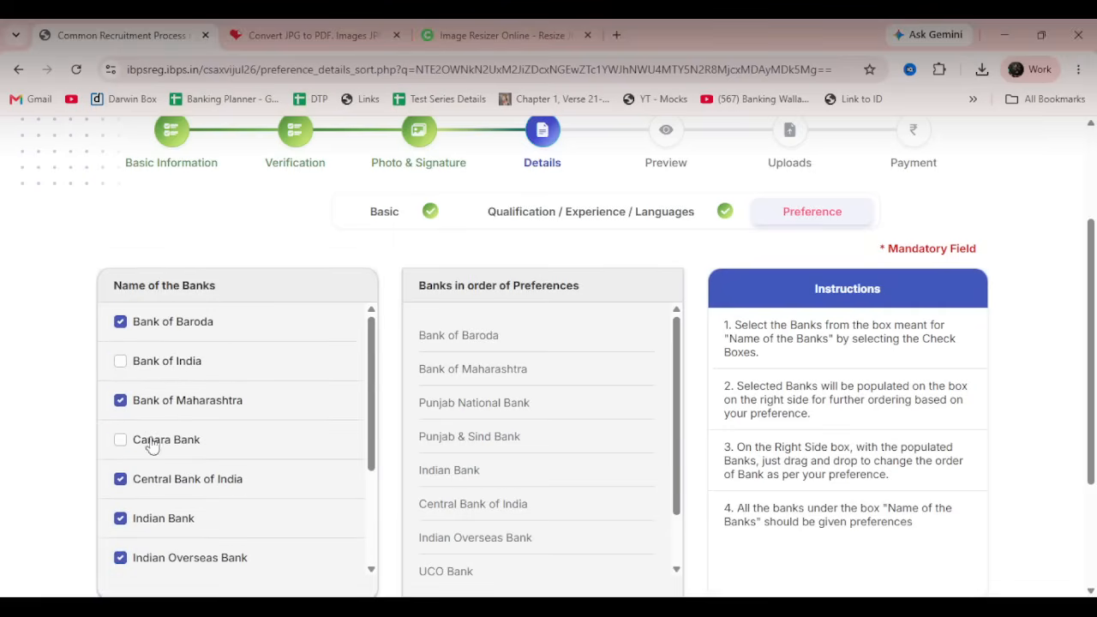
{"action": "left_click", "coordinate": [148, 440]}
{"action": "left_click", "coordinate": [149, 362]}
{"action": "scroll", "coordinate": [619, 436], "scroll_direction": "down", "scroll_amount": 3}
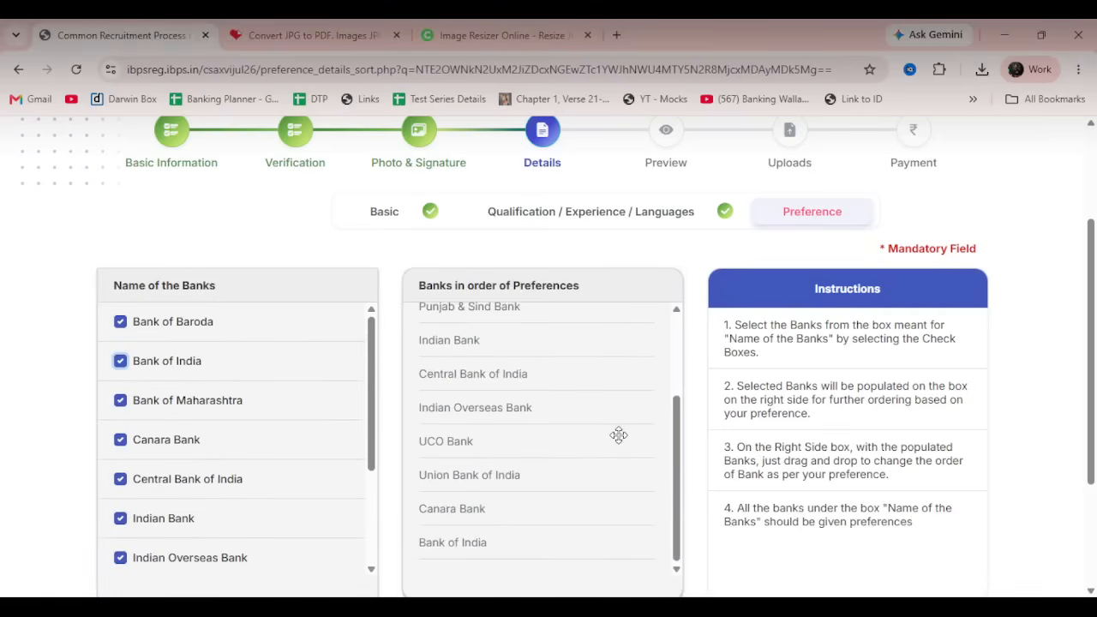
{"action": "scroll", "coordinate": [645, 492], "scroll_direction": "down", "scroll_amount": 1}
{"action": "scroll", "coordinate": [644, 492], "scroll_direction": "down", "scroll_amount": 2}
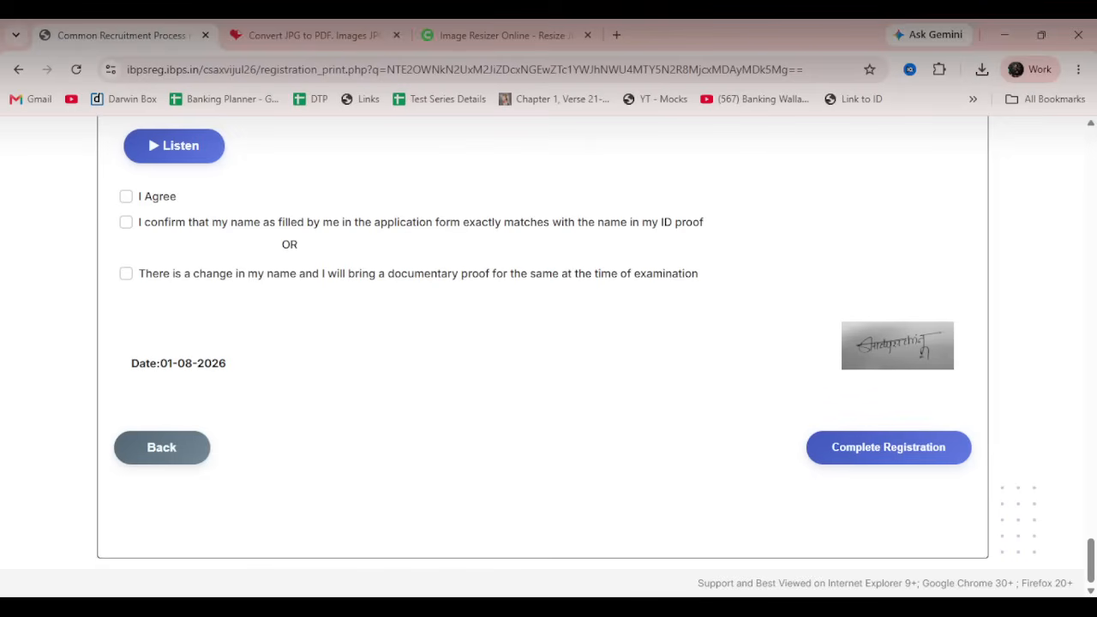
Agree to the declaration with the name matching the ID proof, and complete the registration.
{"action": "left_click", "coordinate": [126, 197]}
{"action": "left_click", "coordinate": [126, 223]}
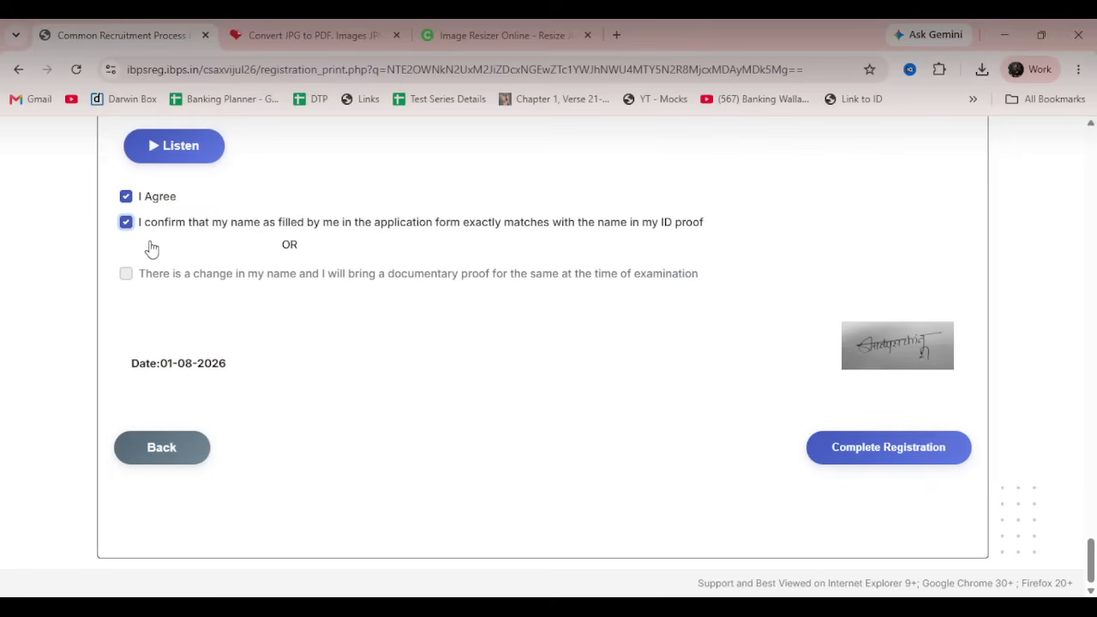
{"action": "left_click", "coordinate": [841, 454]}
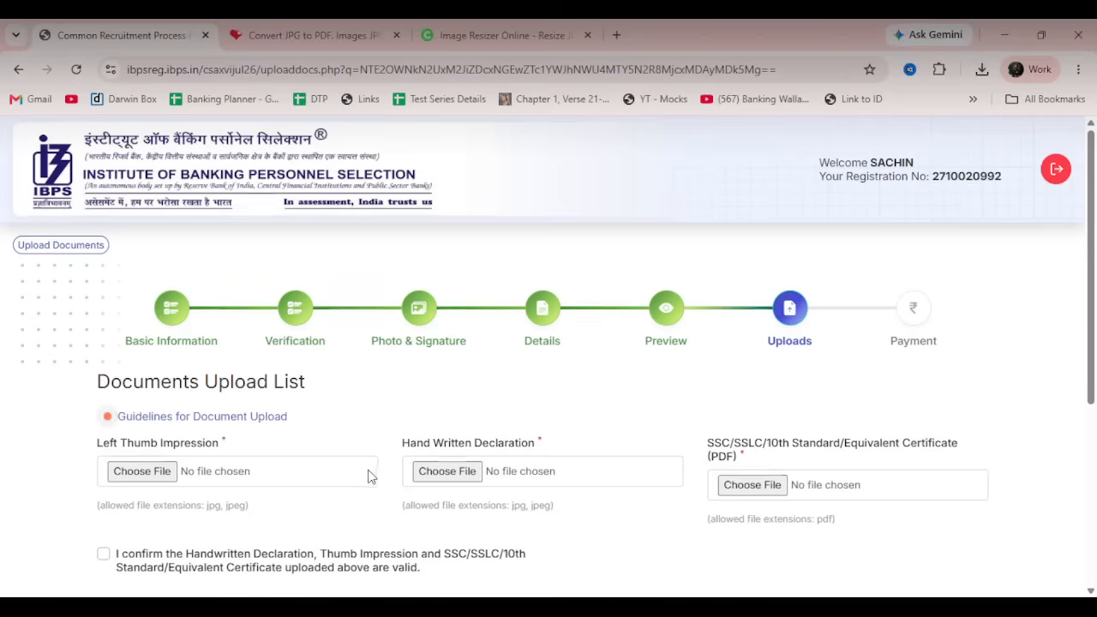
Upload Thumb.jpg as the left thumb impression and close its preview.
{"action": "scroll", "coordinate": [372, 475], "scroll_direction": "down", "scroll_amount": 2}
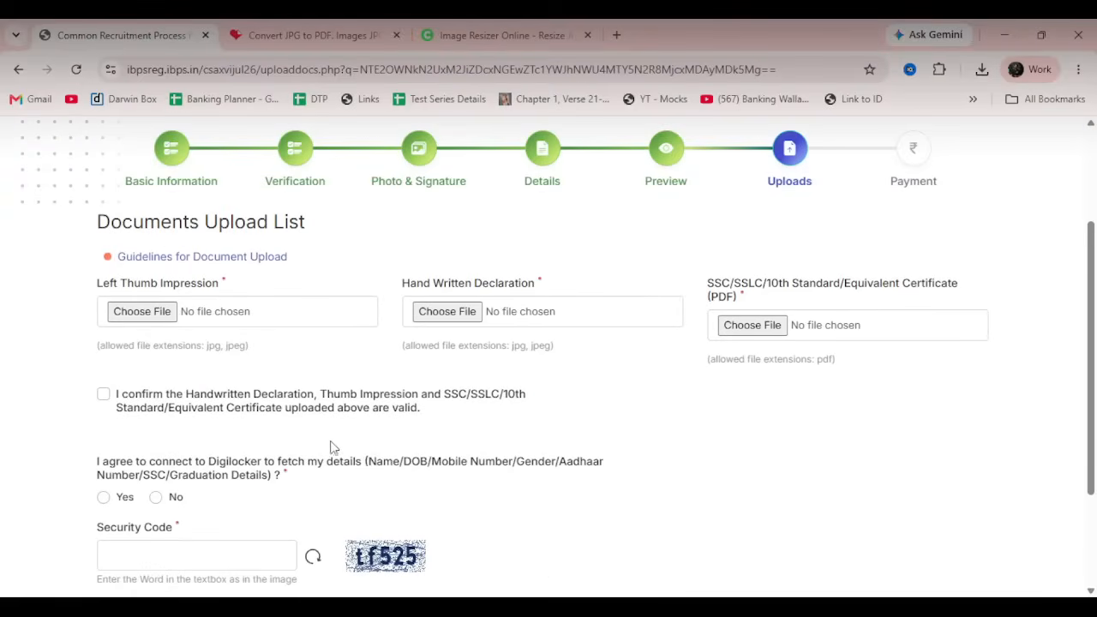
{"action": "left_click", "coordinate": [157, 313]}
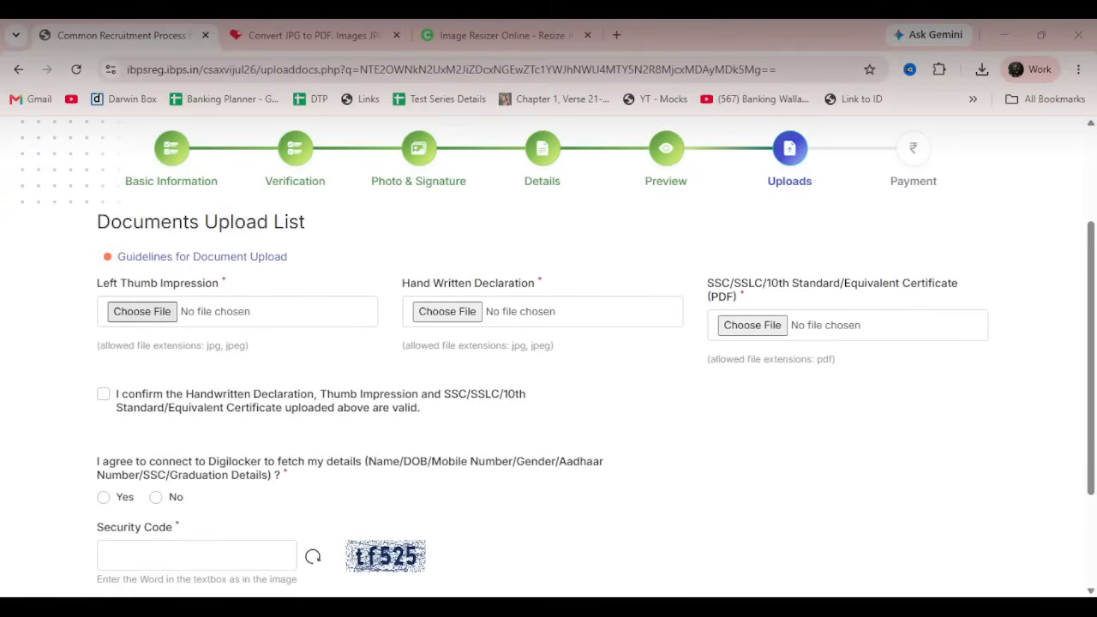
{"action": "double_click", "coordinate": [690, 297]}
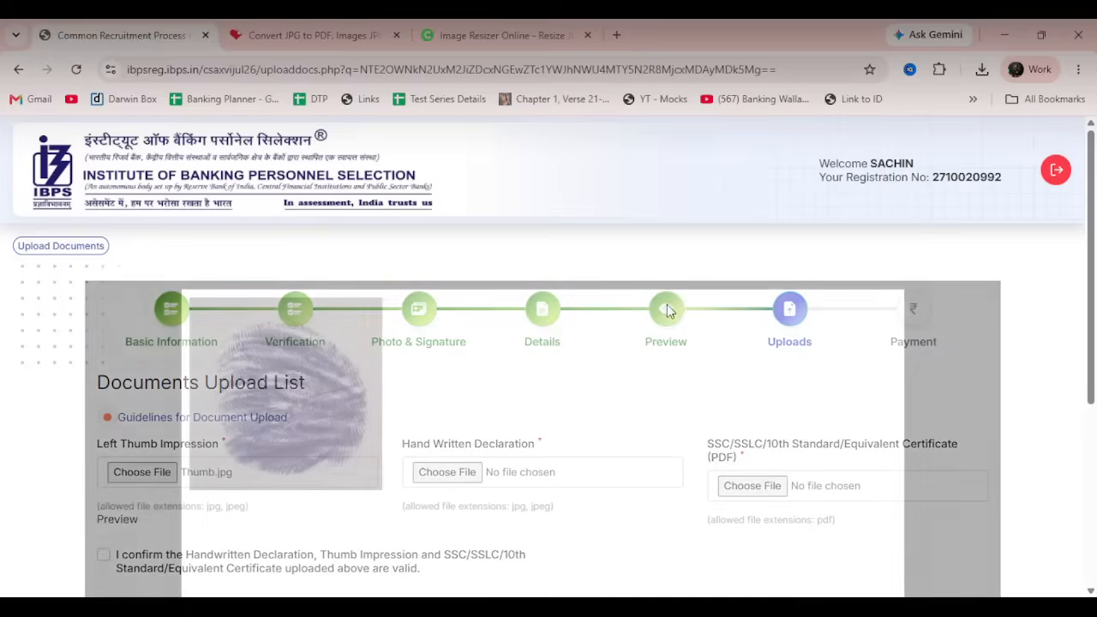
{"action": "scroll", "coordinate": [665, 309], "scroll_direction": "down", "scroll_amount": 4}
{"action": "left_click", "coordinate": [492, 396]}
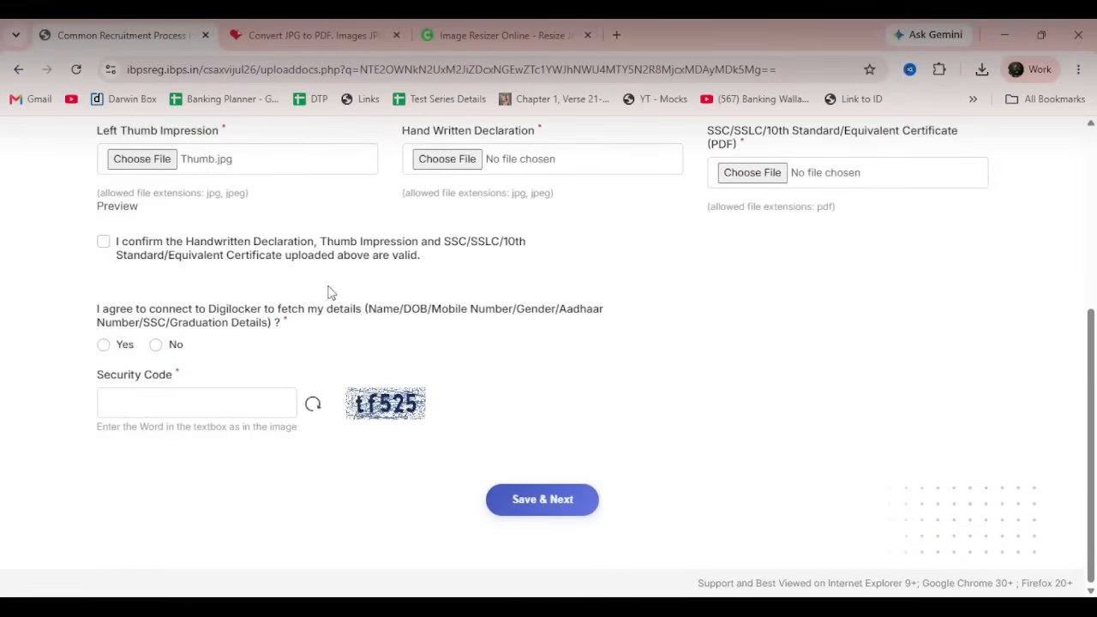
Upload Declaration.jpg as the handwritten declaration and close its preview.
{"action": "scroll", "coordinate": [360, 296], "scroll_direction": "up", "scroll_amount": 1}
{"action": "left_click", "coordinate": [433, 246]}
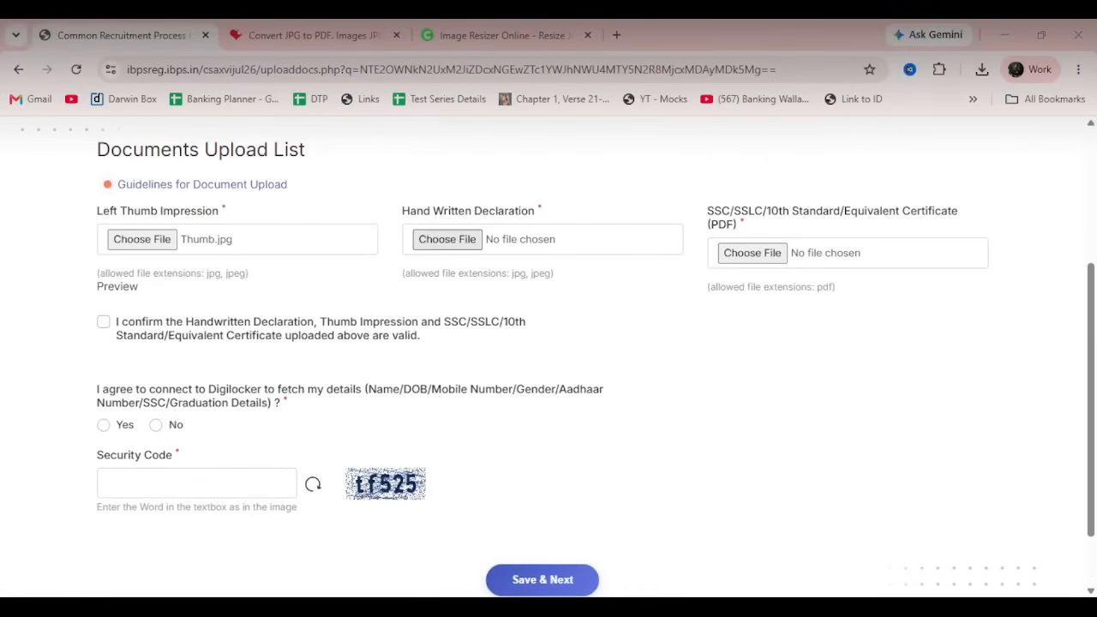
{"action": "double_click", "coordinate": [686, 228]}
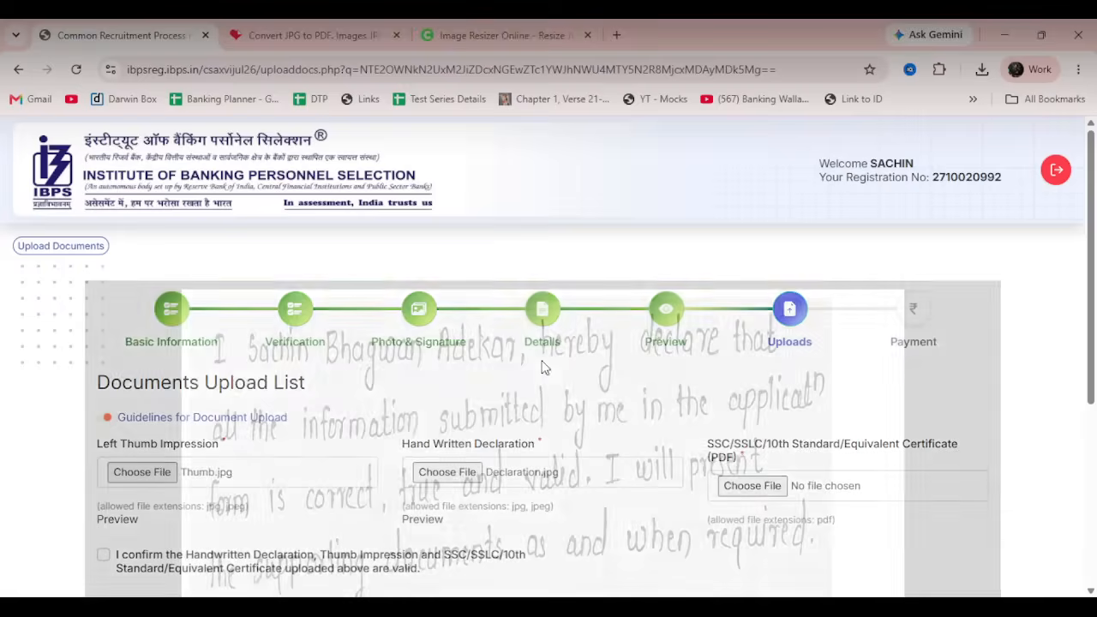
{"action": "scroll", "coordinate": [535, 371], "scroll_direction": "down", "scroll_amount": 4}
{"action": "left_click", "coordinate": [489, 412]}
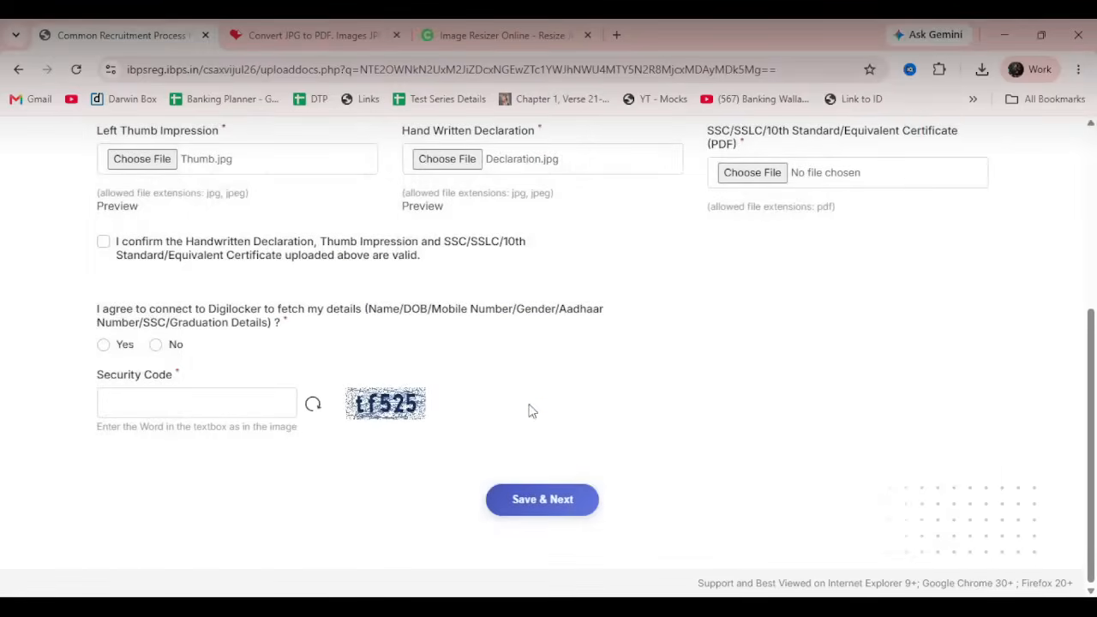
Upload images.pdf as the SSC/SSLC/10th Standard/Equivalent Certificate and close its preview.
{"action": "scroll", "coordinate": [528, 409], "scroll_direction": "up", "scroll_amount": 3}
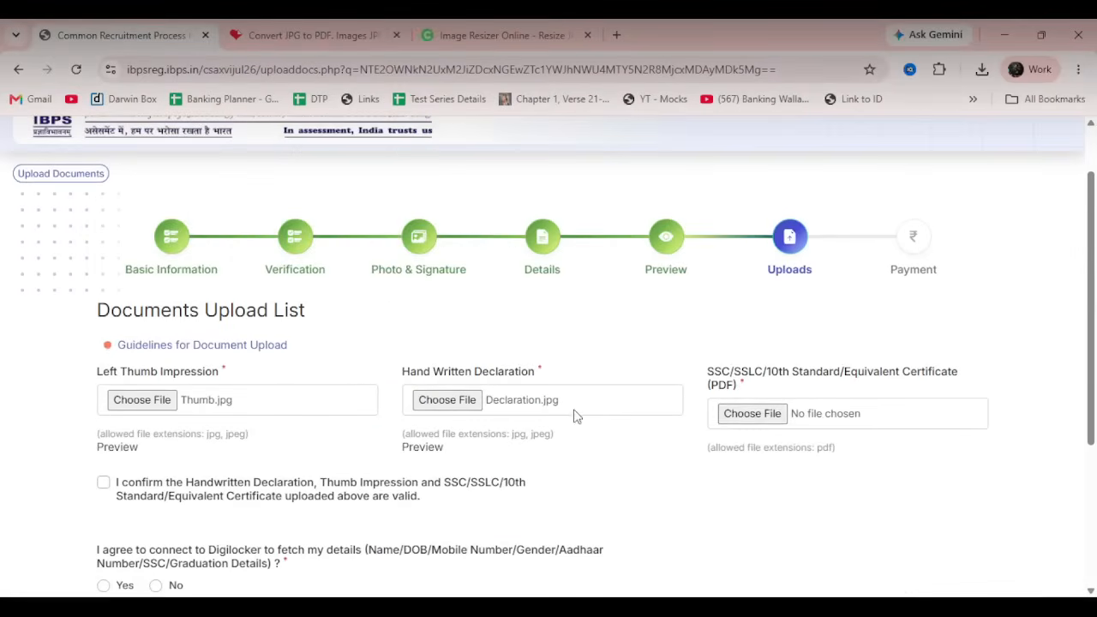
{"action": "left_click", "coordinate": [751, 414]}
{"action": "double_click", "coordinate": [843, 186]}
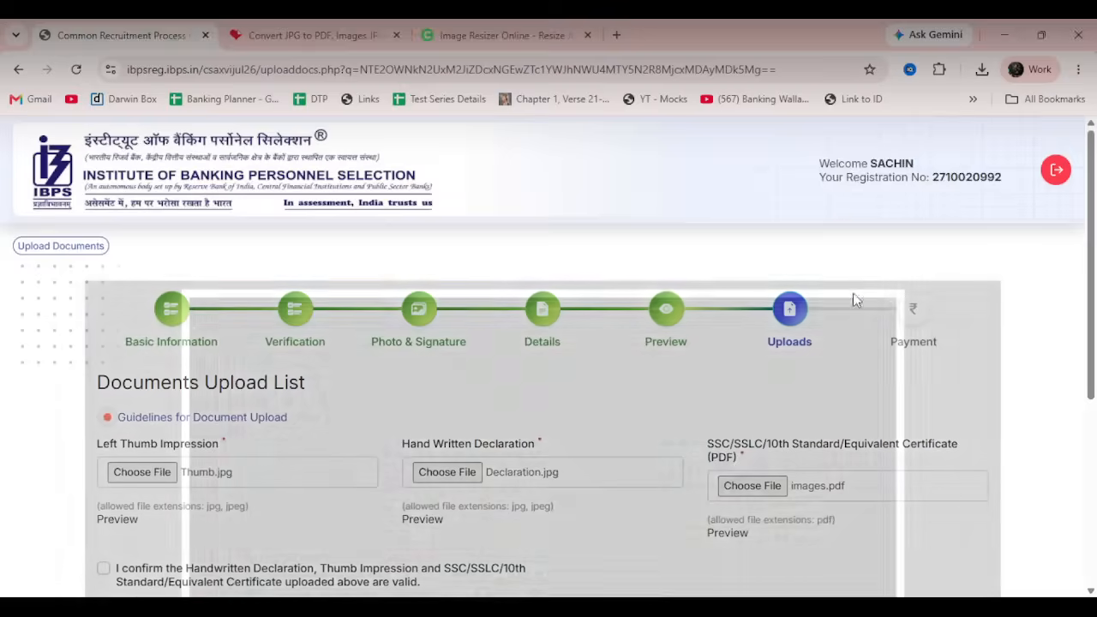
{"action": "scroll", "coordinate": [854, 337], "scroll_direction": "down", "scroll_amount": 5}
{"action": "scroll", "coordinate": [983, 420], "scroll_direction": "down", "scroll_amount": 1}
{"action": "scroll", "coordinate": [943, 437], "scroll_direction": "down", "scroll_amount": 3}
{"action": "key", "text": "Return"}
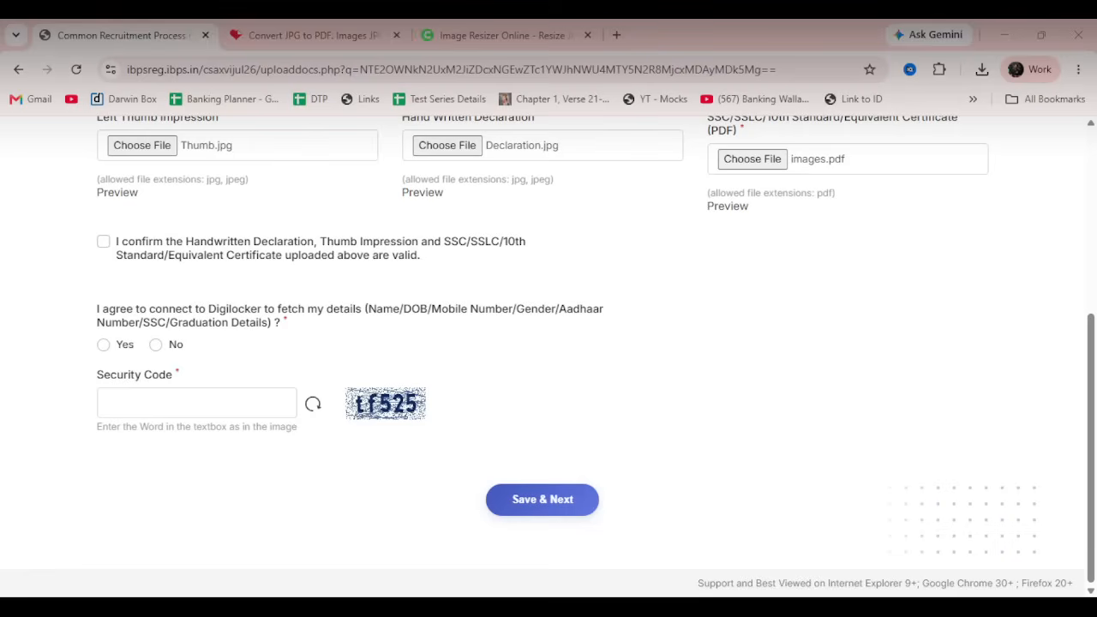
Switch to iLovePDF, convert images.jpg to PDF and download the converted file.
{"action": "left_click", "coordinate": [319, 38]}
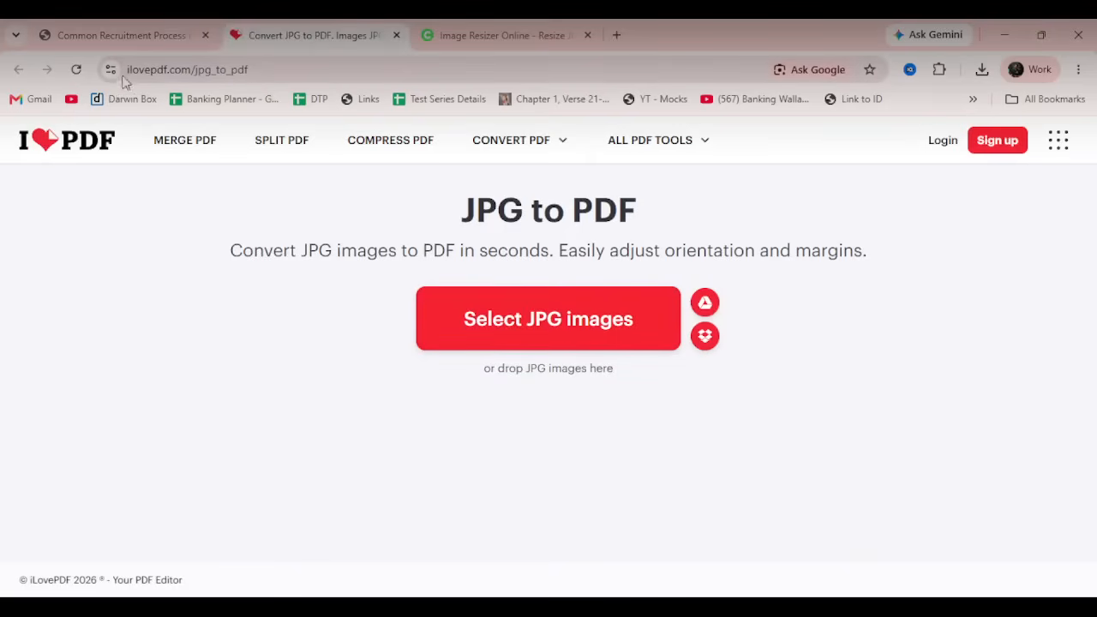
{"action": "left_click", "coordinate": [568, 330]}
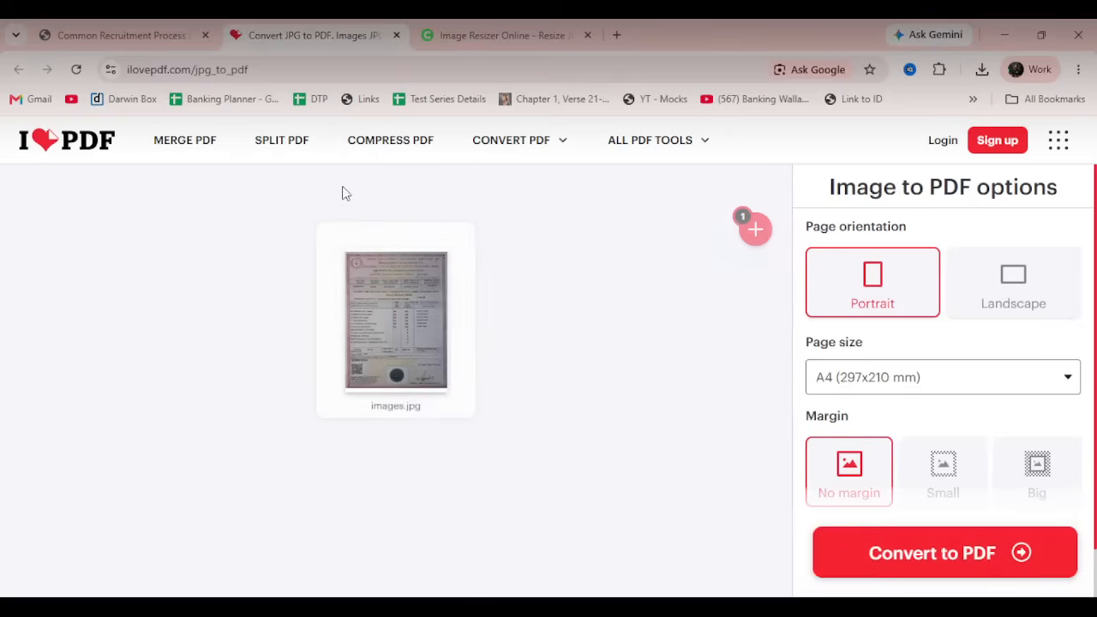
{"action": "left_click", "coordinate": [907, 554]}
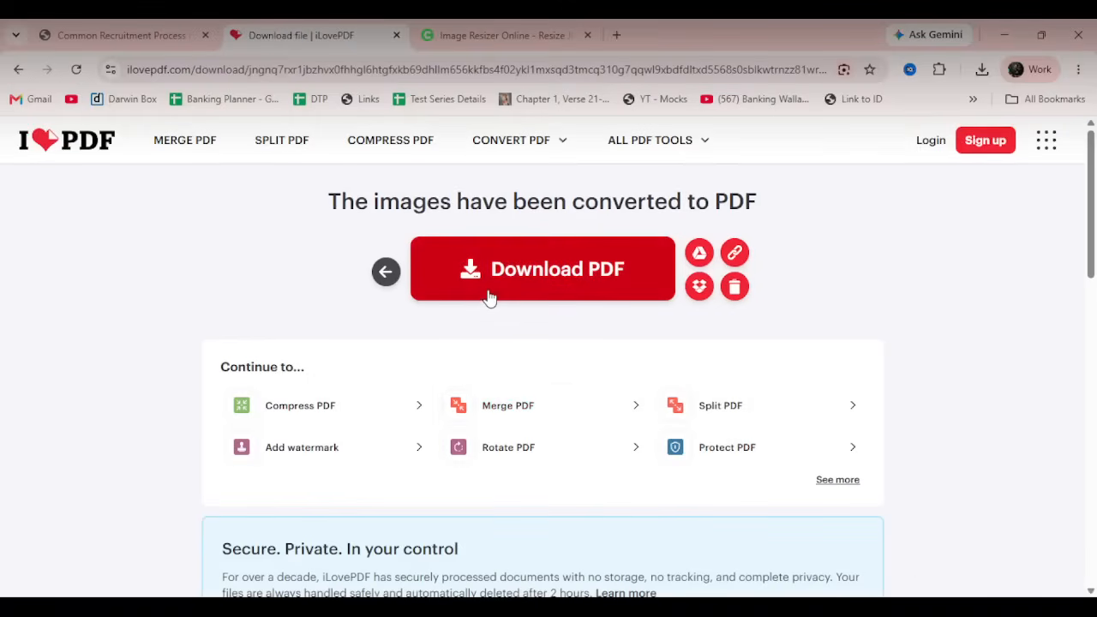
{"action": "left_click", "coordinate": [488, 294]}
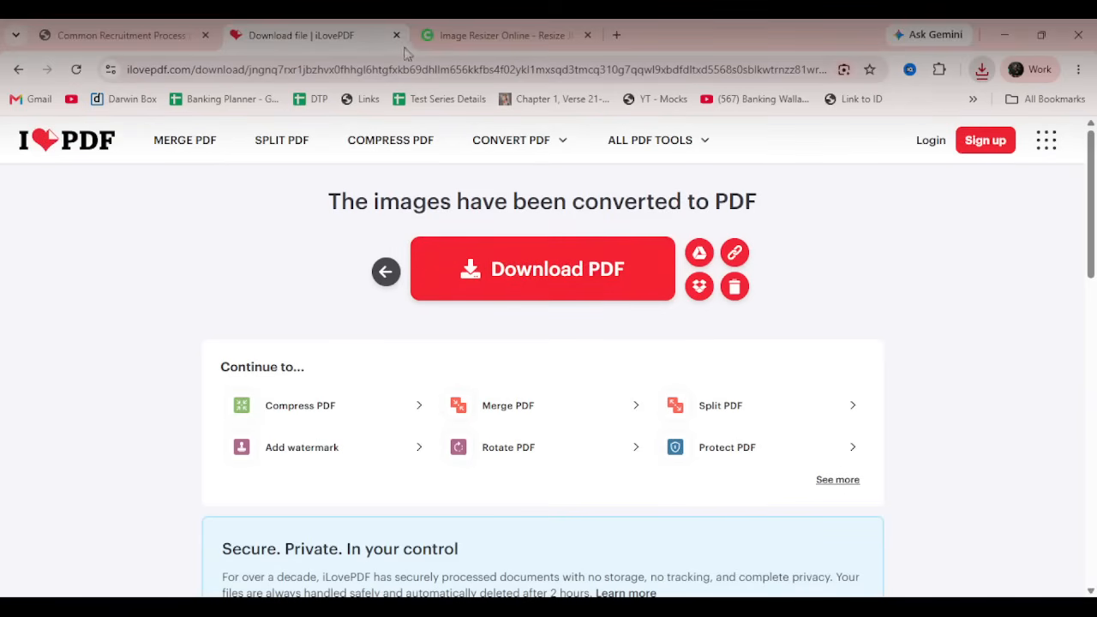
Back in the IBPS form, confirm the uploaded documents are valid, choose No for Digilocker, enter the security code and submit the page.
{"action": "key", "text": "alt+Tab"}
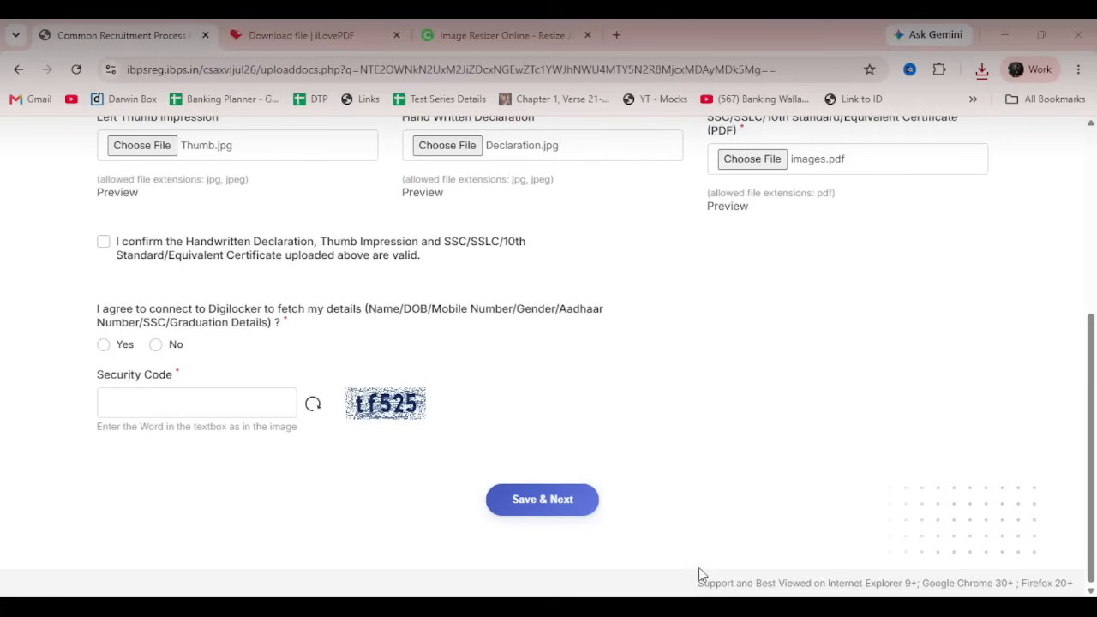
{"action": "left_click", "coordinate": [103, 243]}
{"action": "left_click", "coordinate": [156, 346]}
{"action": "left_click", "coordinate": [190, 411]}
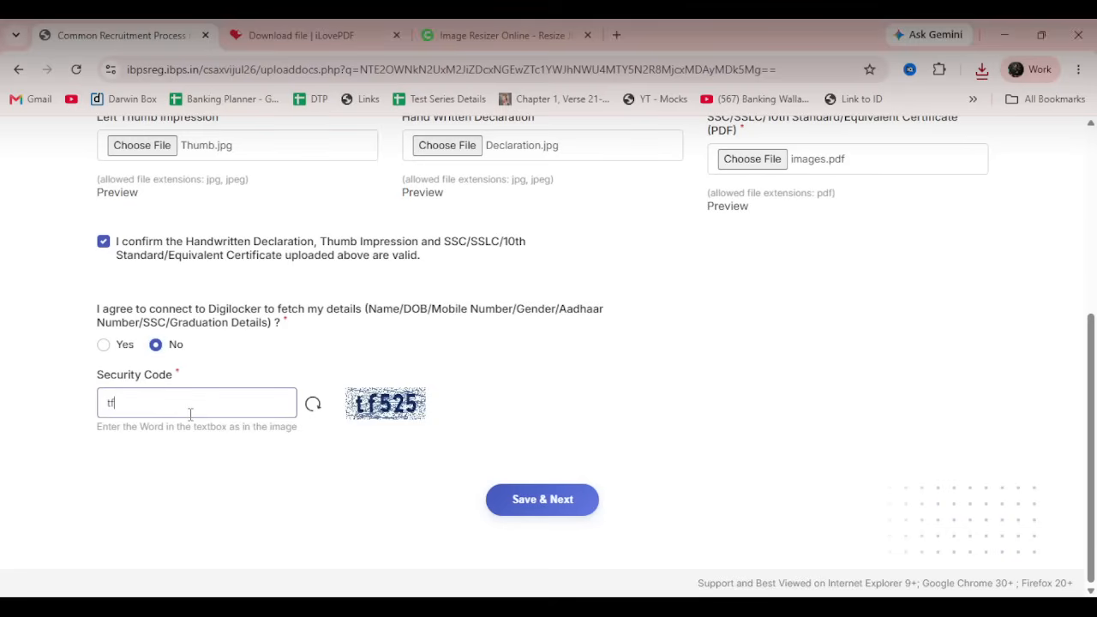
{"action": "type", "text": "tf525"}
{"action": "left_click", "coordinate": [512, 497]}
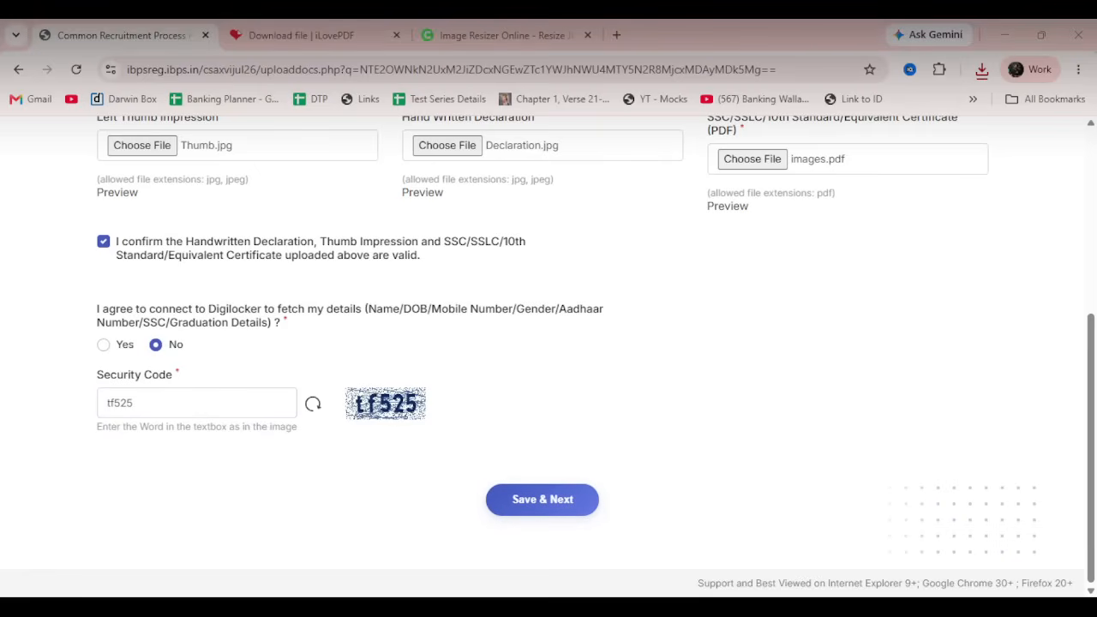